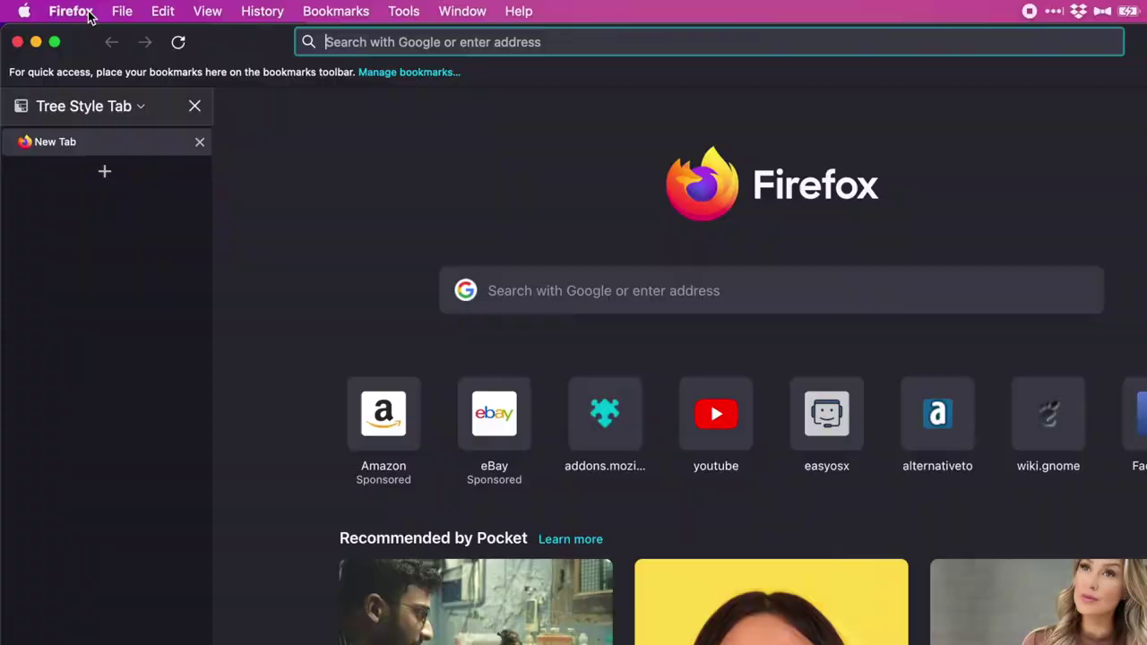
# Step: Check in About Firefox that the browser is version 97.0.1 (64-bit)
pyautogui.click(88, 15)
pyautogui.click(85, 39)
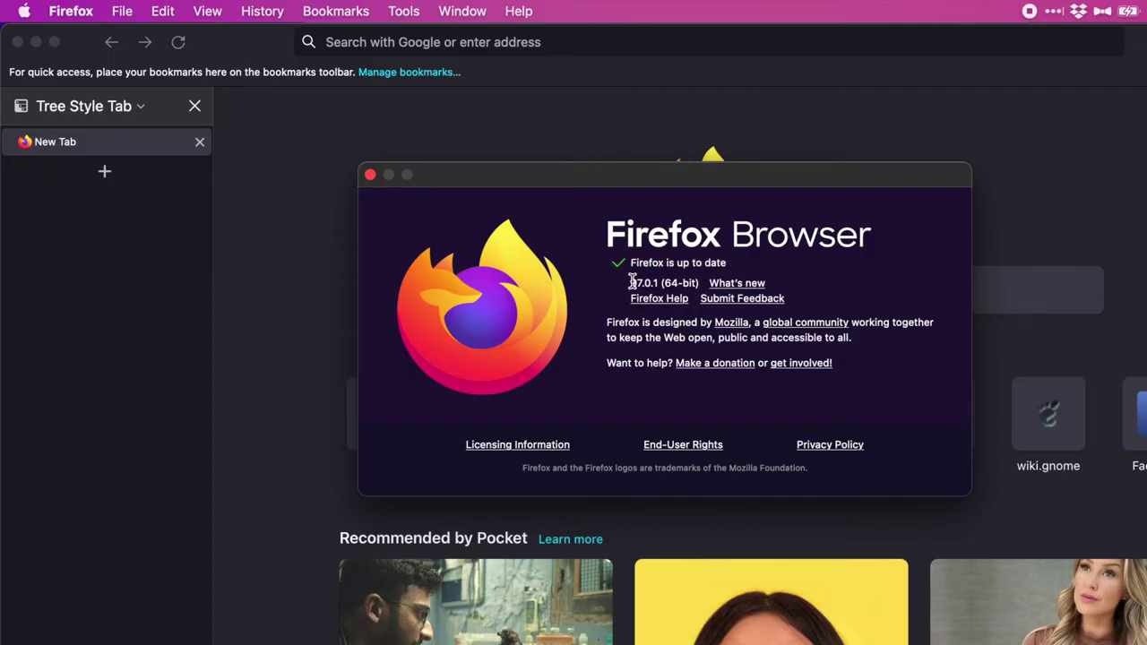
pyautogui.moveTo(632, 281); pyautogui.dragTo(697, 285)
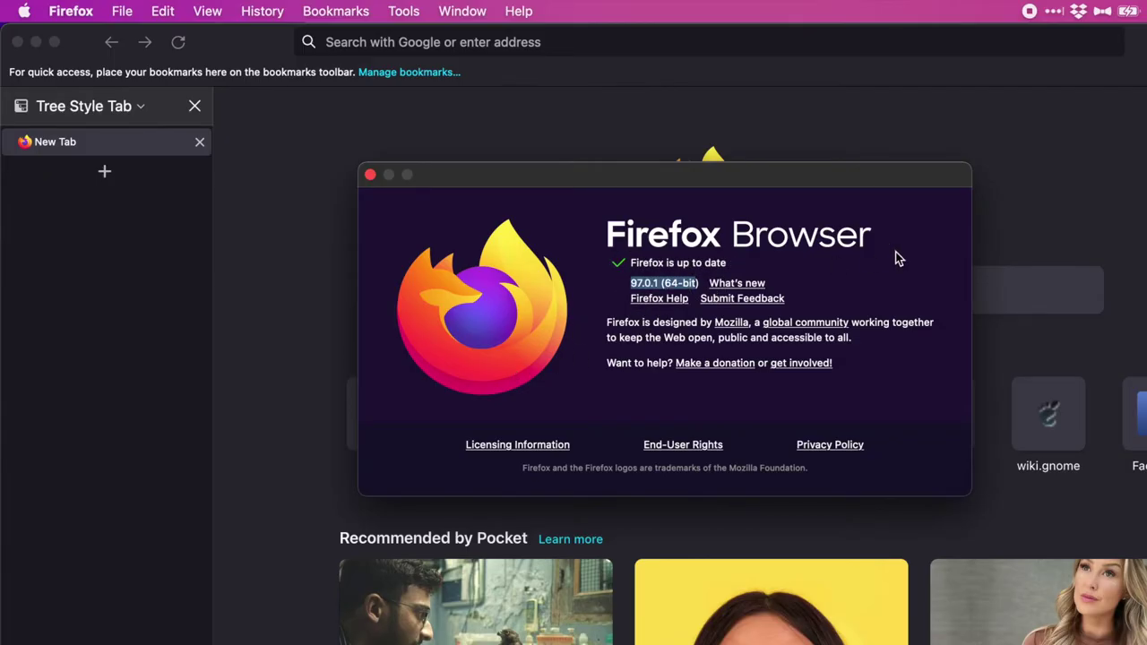
pyautogui.click(692, 284)
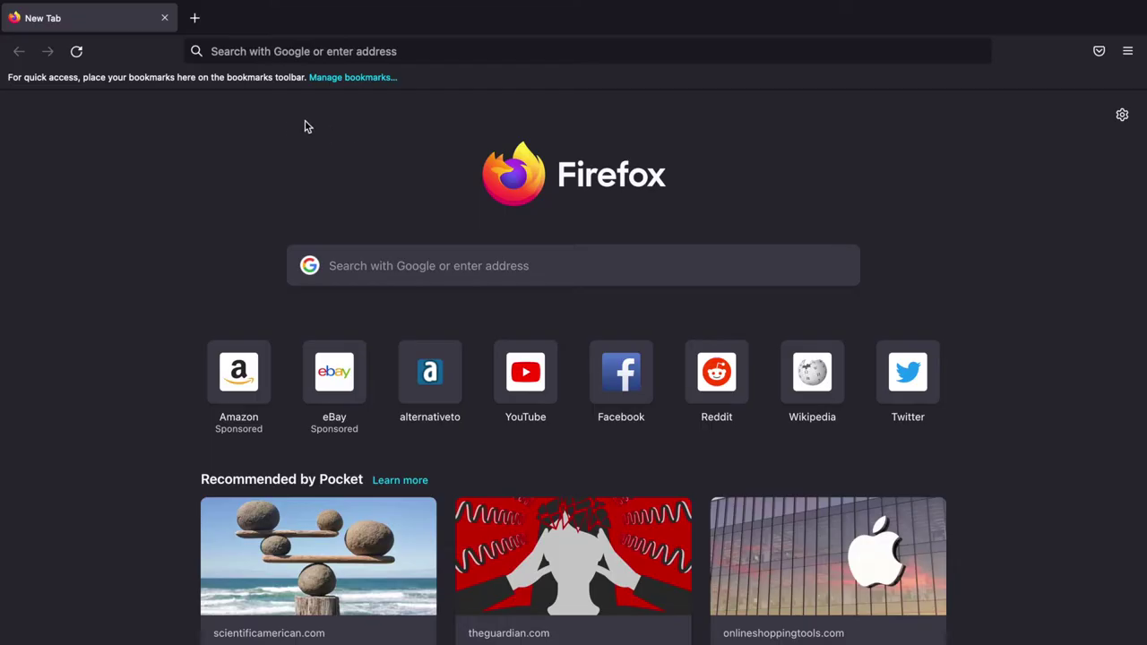
# Step: Add Tree Style Tab from addons.mozilla.org to Firefox and close the leftover New Tab
pyautogui.click(194, 18)
pyautogui.write('https://addons.mozilla.org/en-US/firefox/?utm_source=firefox-browser&utm_medium=firefox-browser&utm_content=find-more-link-bottom')
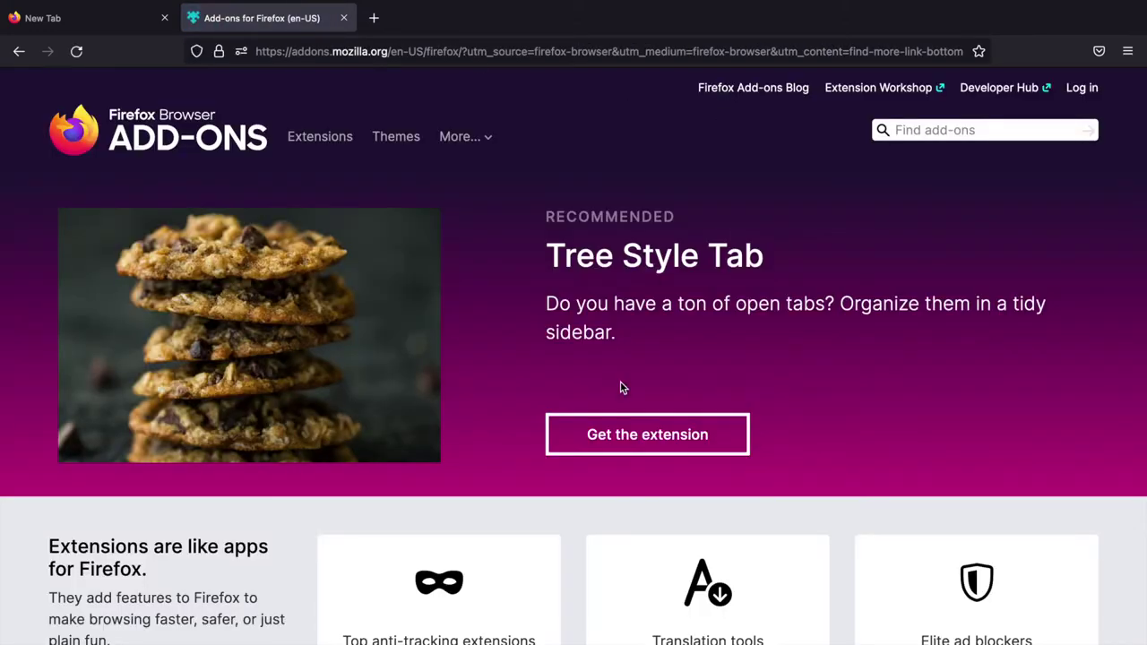
pyautogui.click(606, 448)
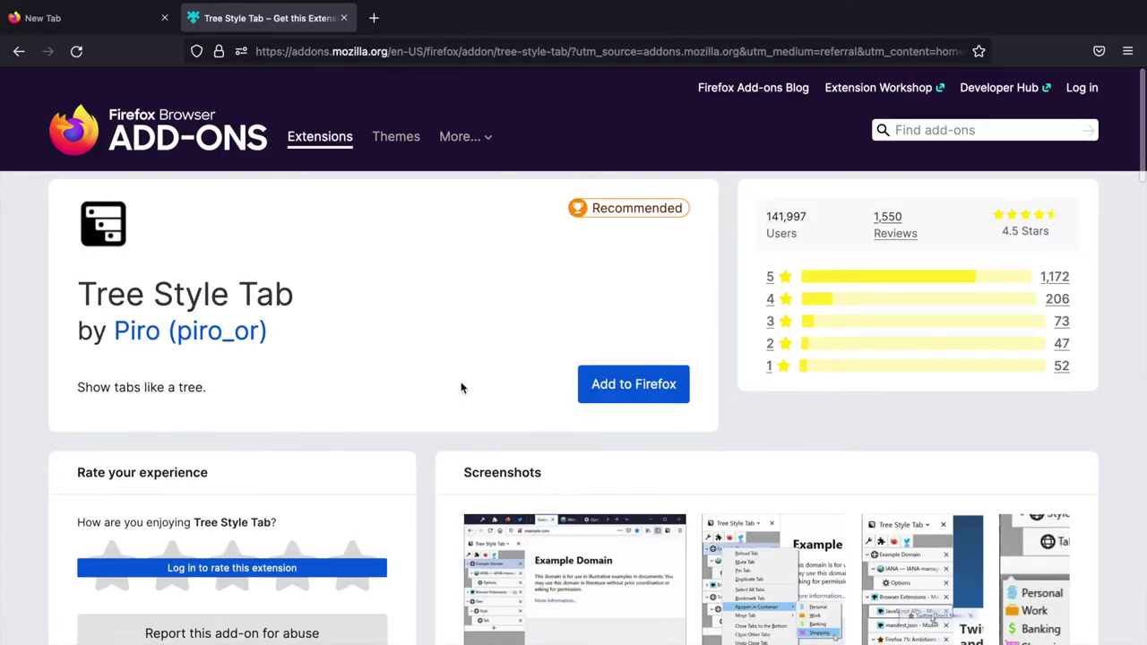
pyautogui.click(631, 389)
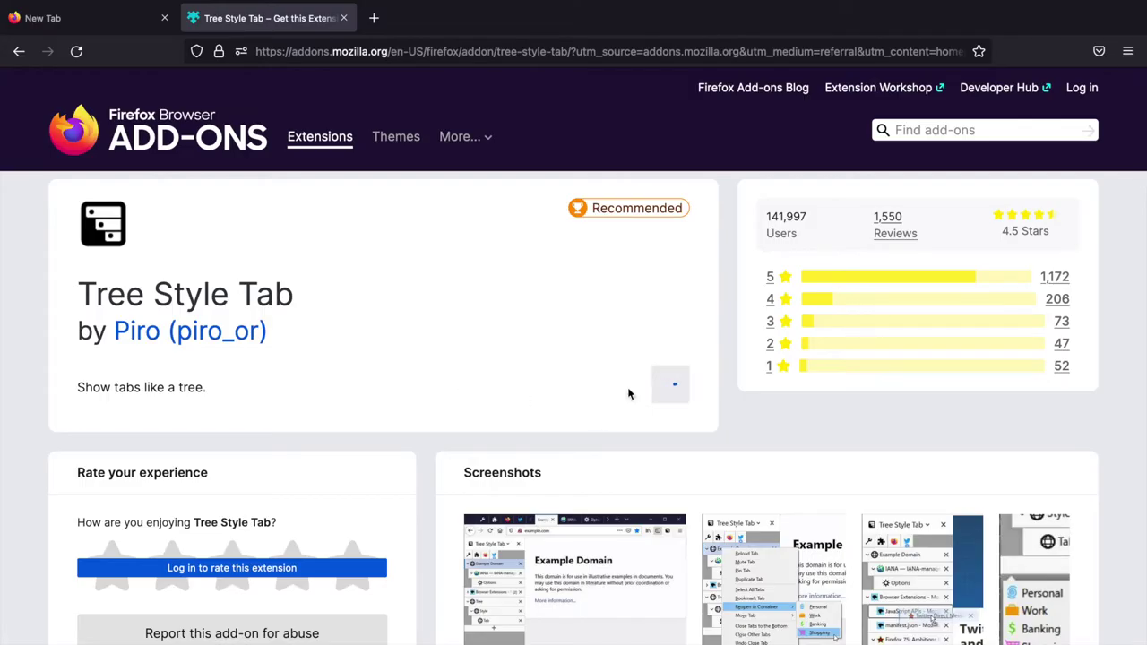
pyautogui.click(555, 193)
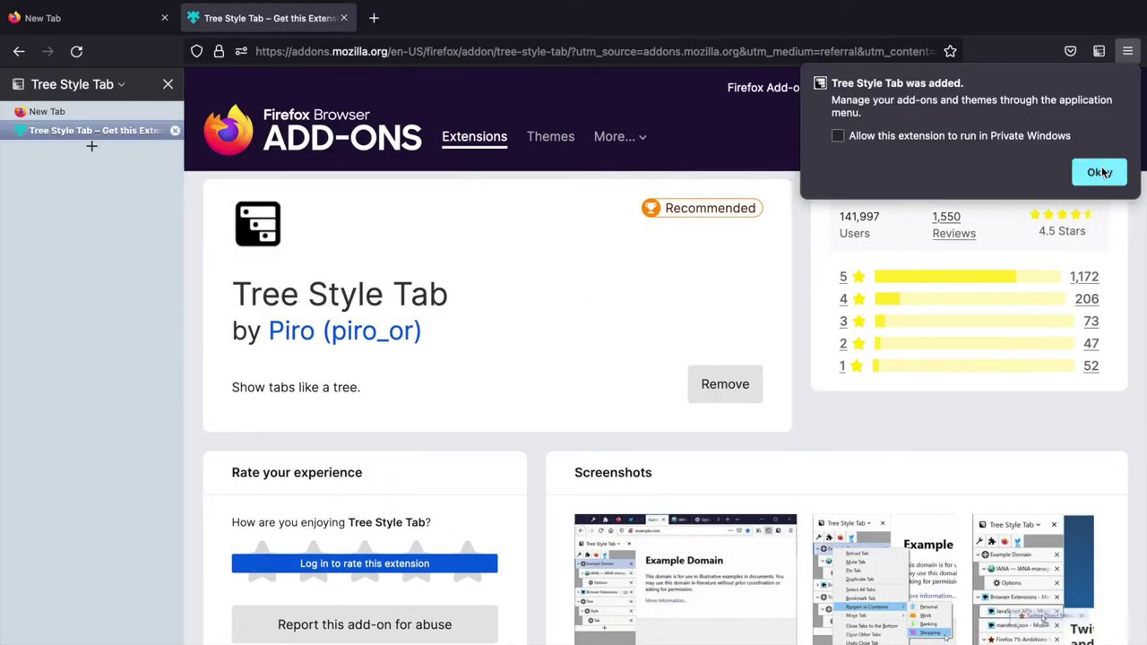
pyautogui.click(1102, 172)
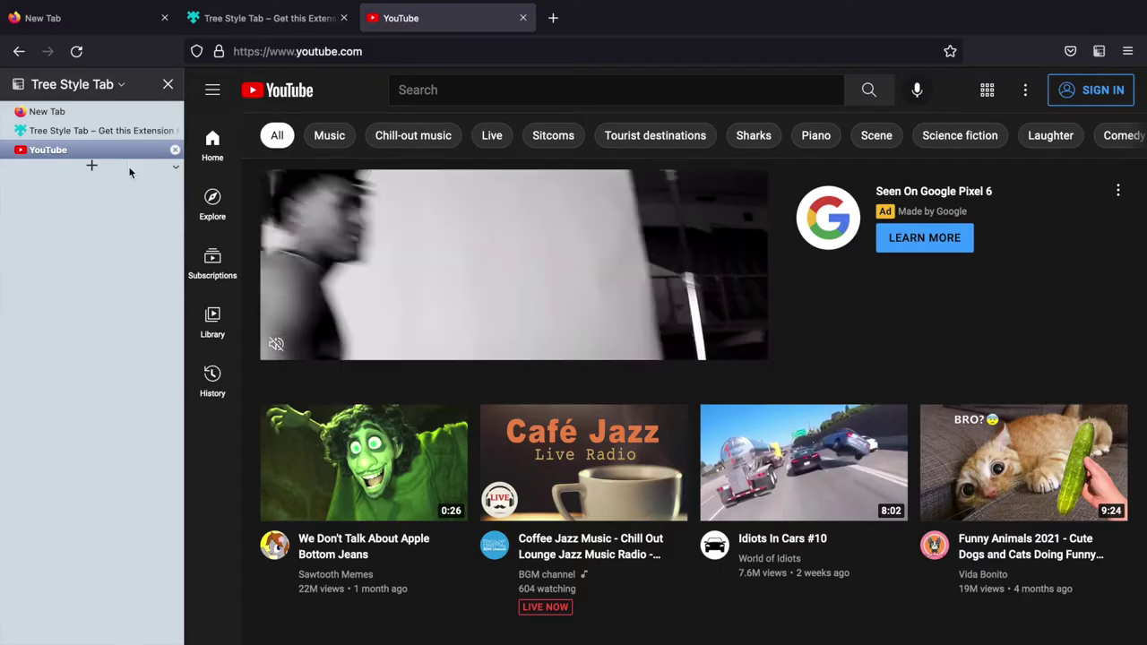
pyautogui.click(175, 111)
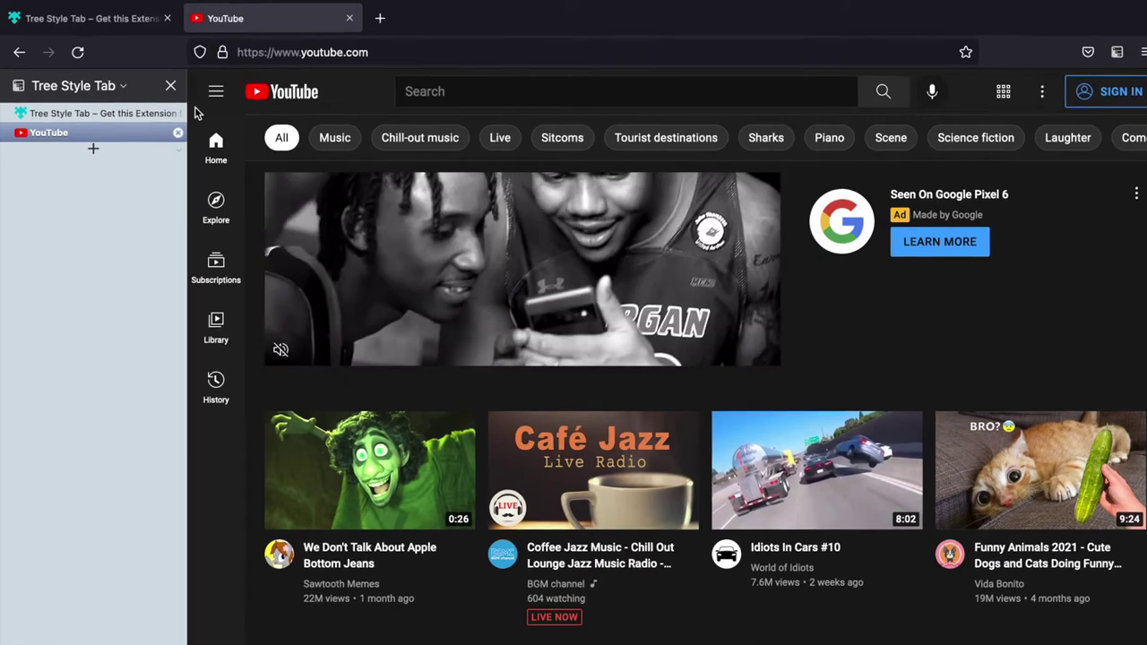
# Step: In about:config, accept the risk warning and toggle toolkit.legacyUserProfileCustomizations.stylesheets to true
pyautogui.click(91, 145)
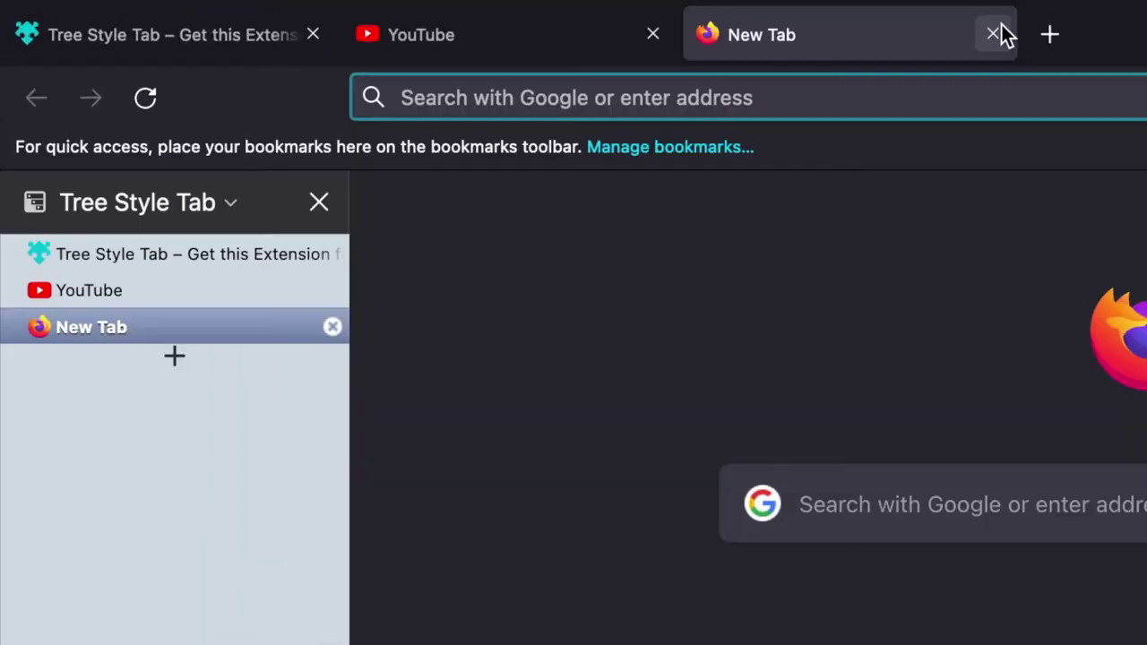
pyautogui.click(829, 98)
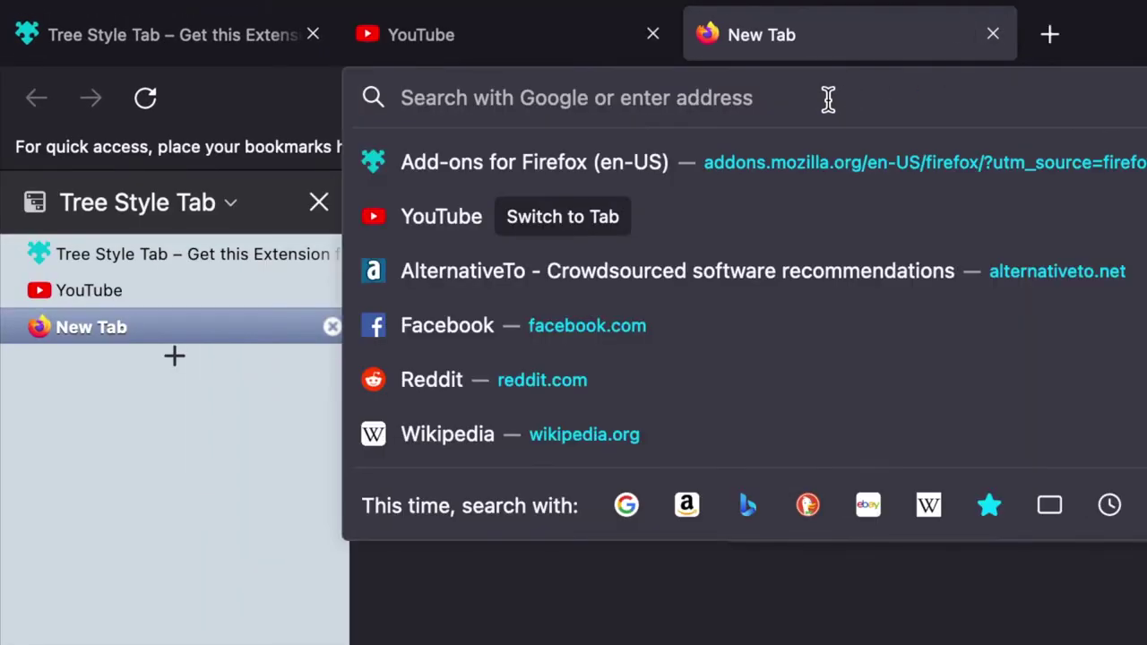
pyautogui.write('about:')
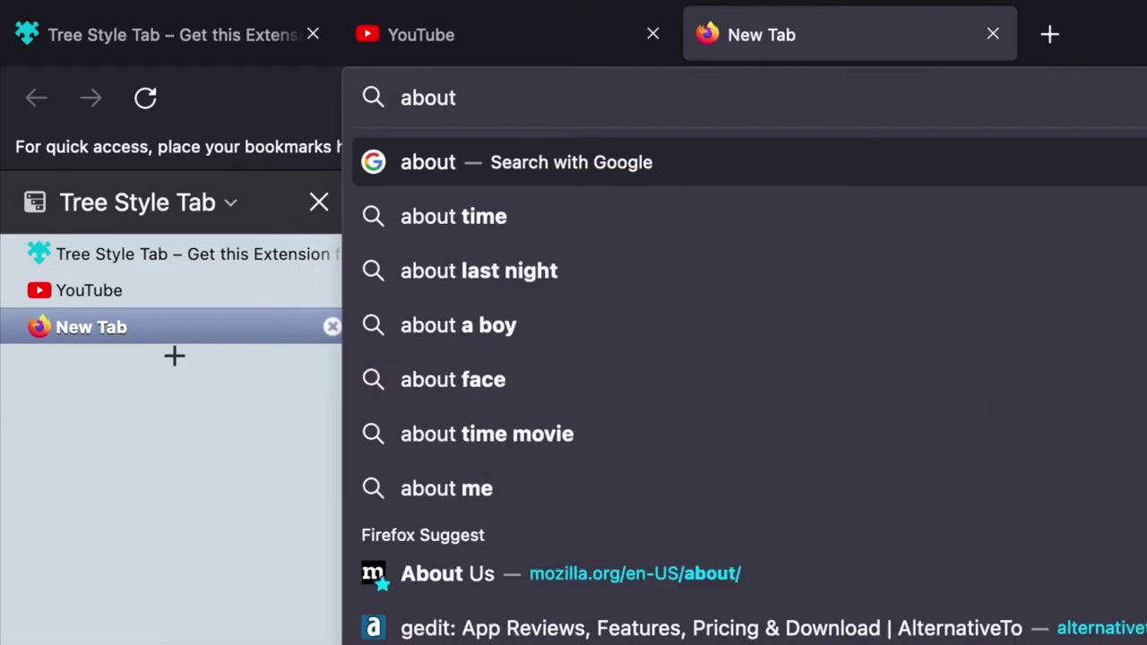
pyautogui.write('config')
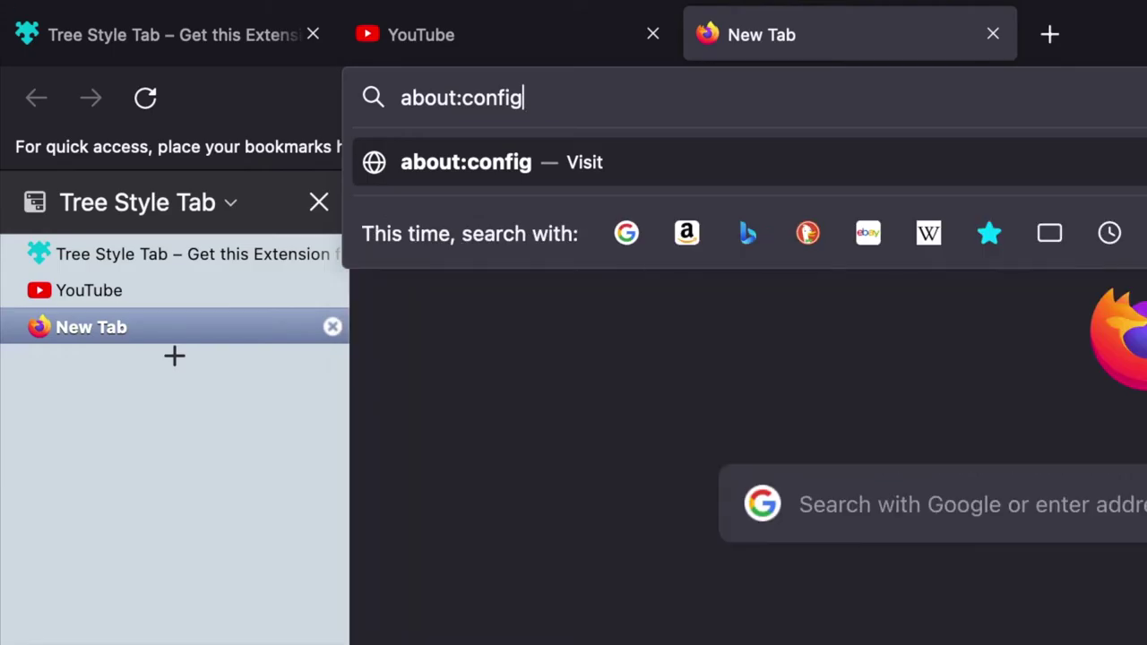
pyautogui.press('Return')
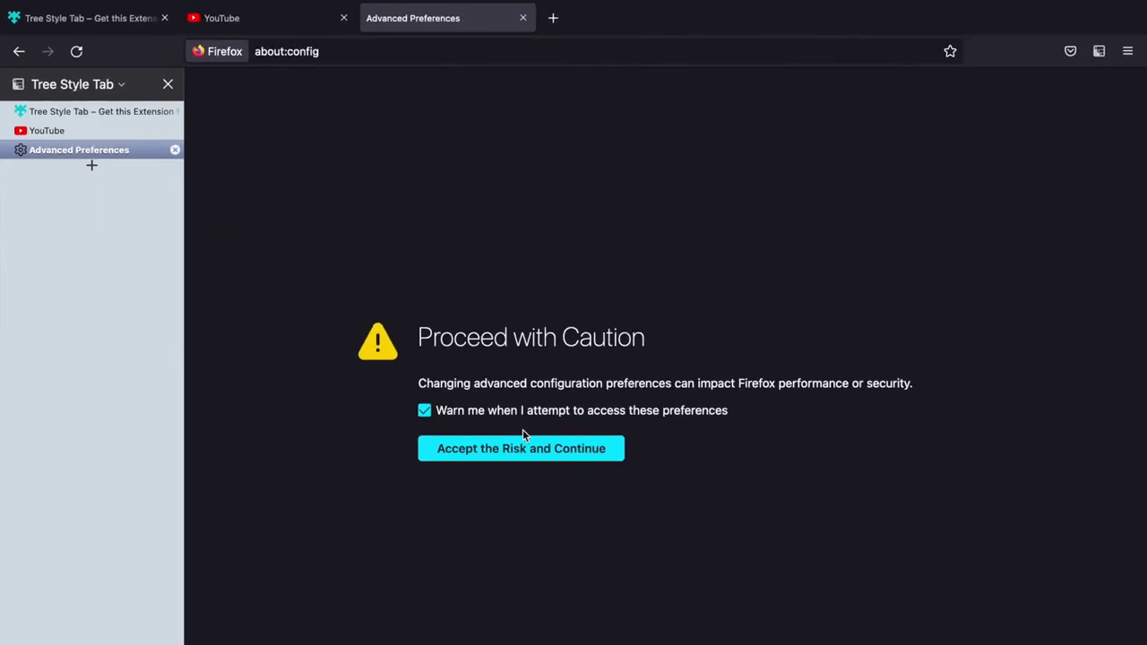
pyautogui.click(478, 458)
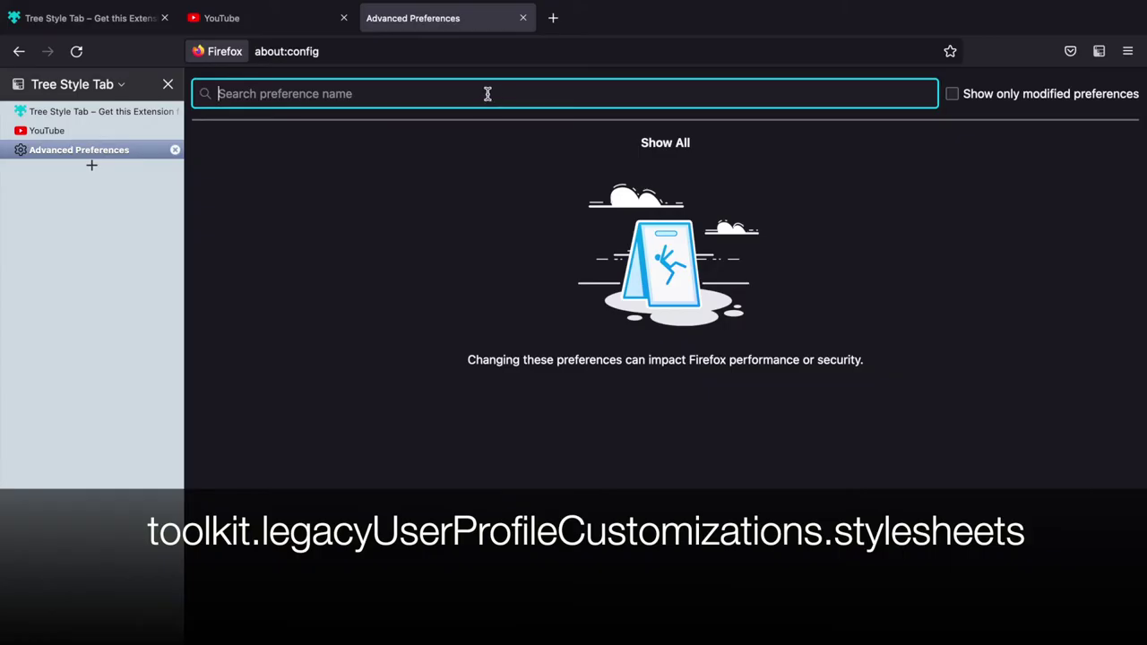
pyautogui.write('toolk')
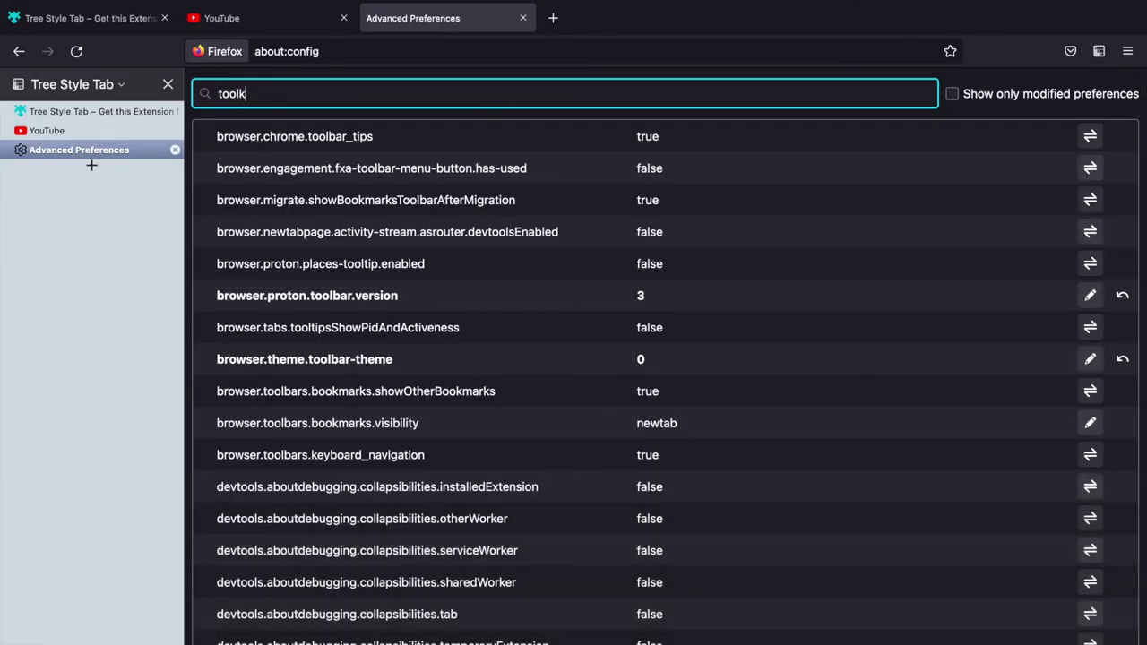
pyautogui.write('it.le')
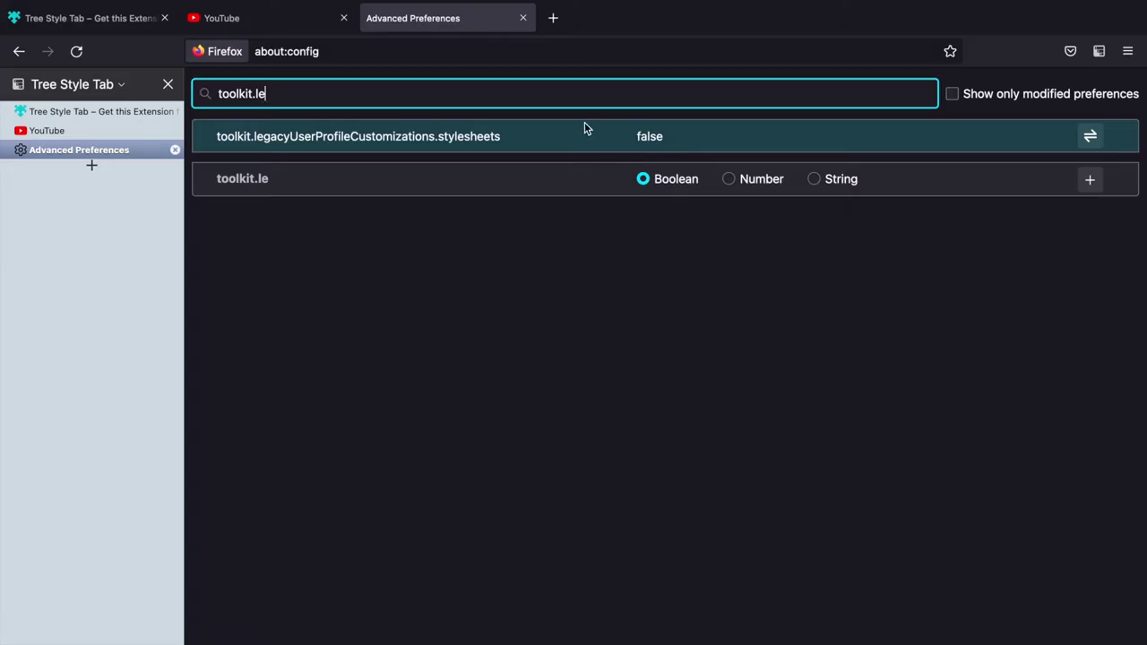
pyautogui.doubleClick(642, 144)
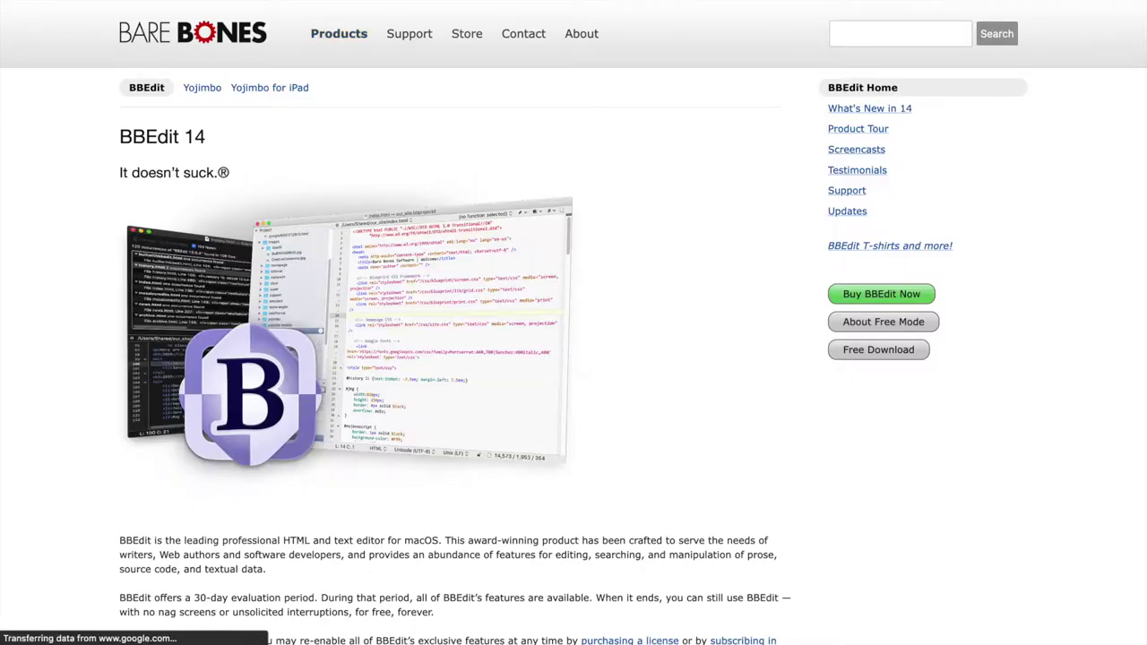
# Step: Scroll through the empty untitled BBEdit document
pyautogui.scroll(-5, 355, 245)
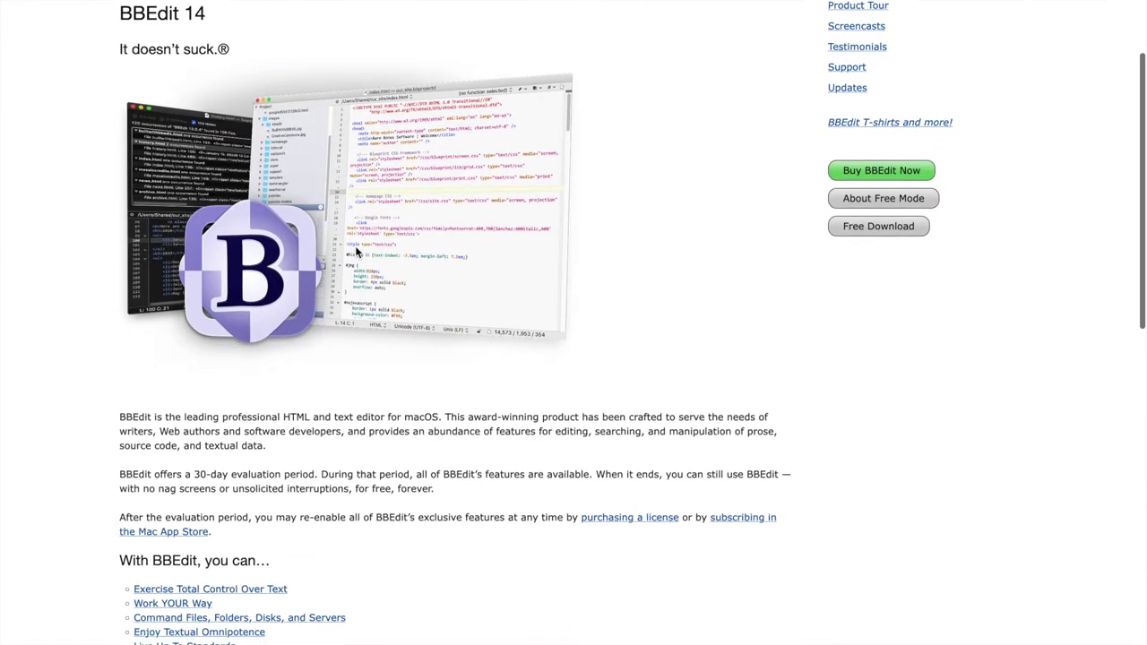
pyautogui.scroll(-3, 355, 245)
pyautogui.scroll(8, 354, 246)
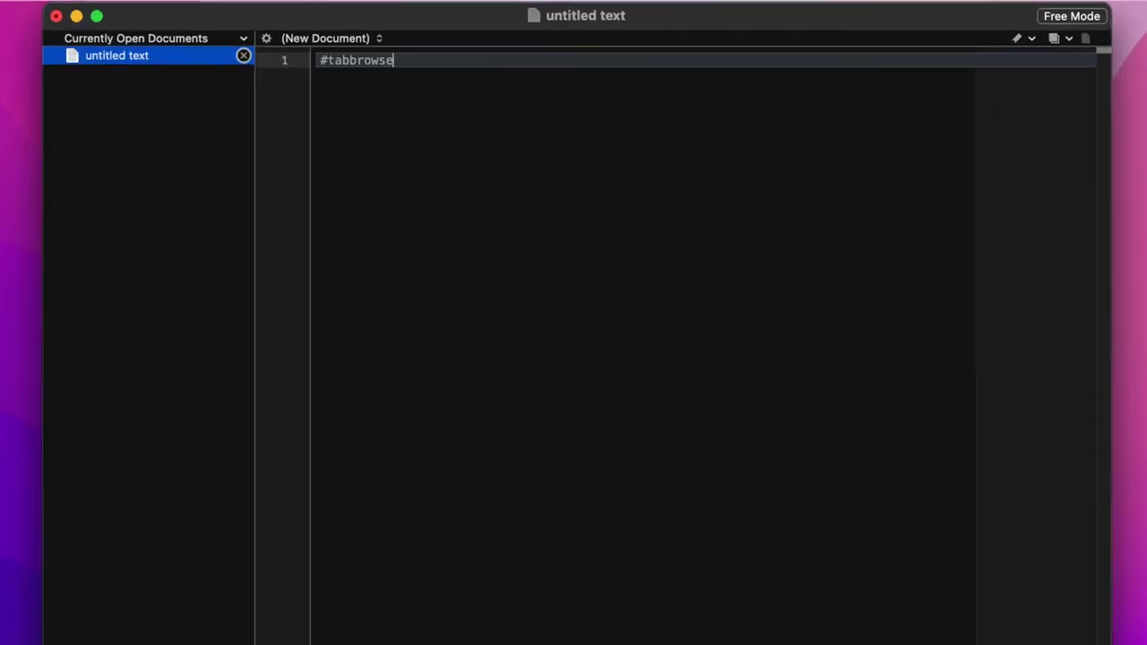
# Step: Type the #tabbrowser-tabs selector and the {visibility:collapse !important; declaration
pyautogui.write('r-tabs')
pyautogui.press('Return')
pyautogui.write('P')
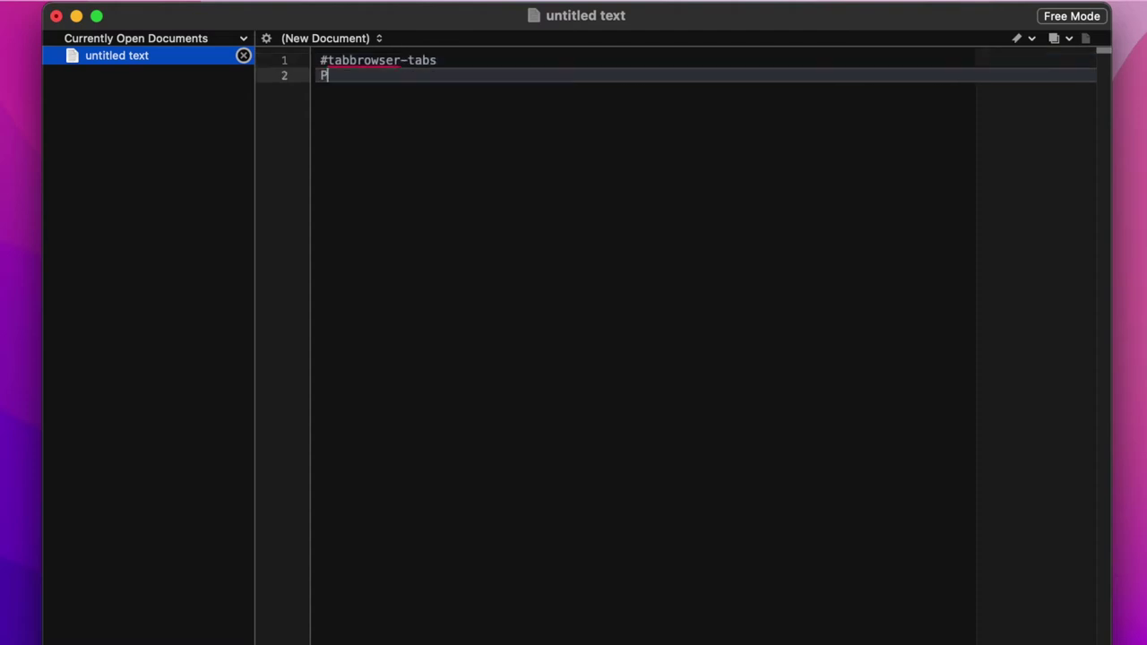
pyautogui.press('BackSpace')
pyautogui.write('{visibility:')
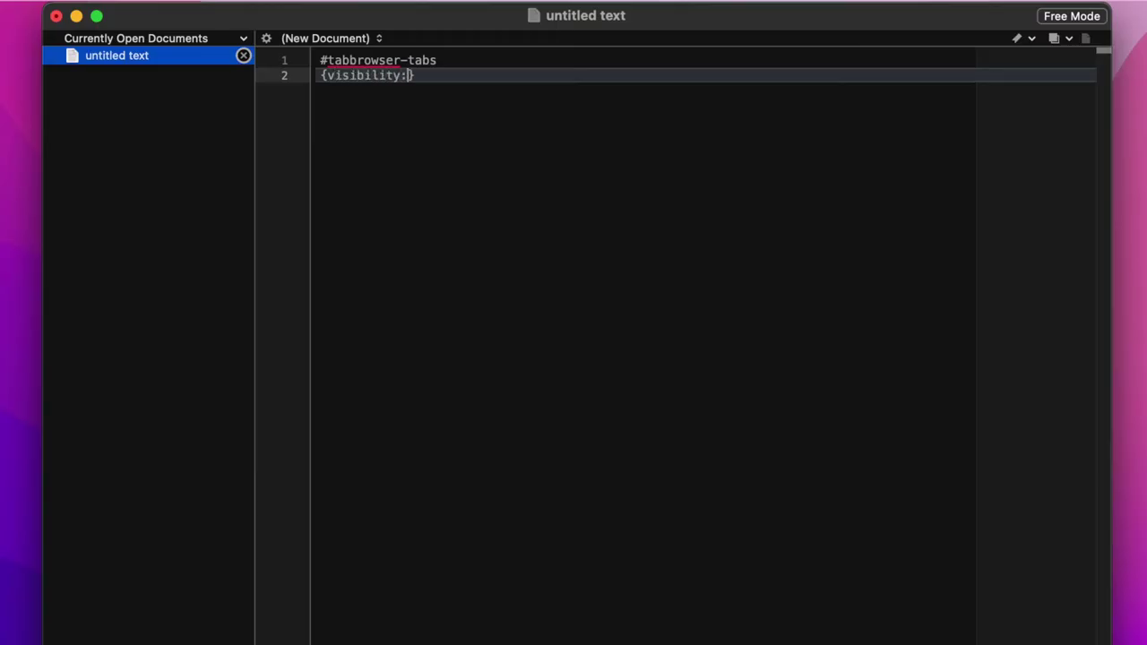
pyautogui.write('collapse !impo')
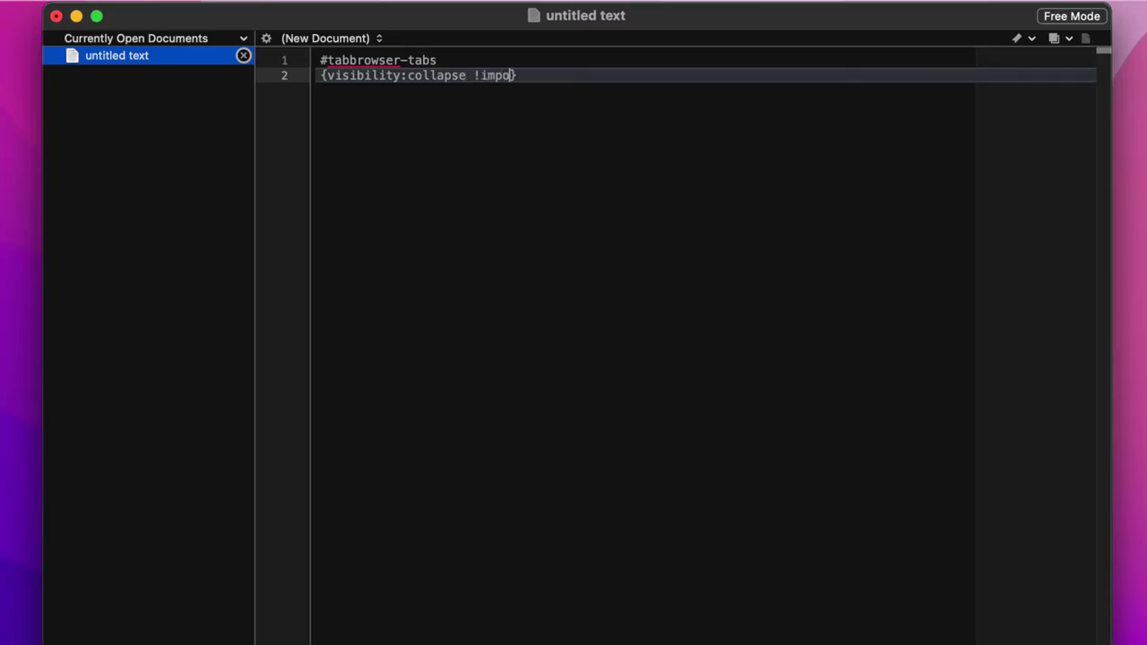
pyautogui.write('rtant;')
# Step: Put each brace on its own line, indent the visibility declaration, and begin saving
pyautogui.press('Return')
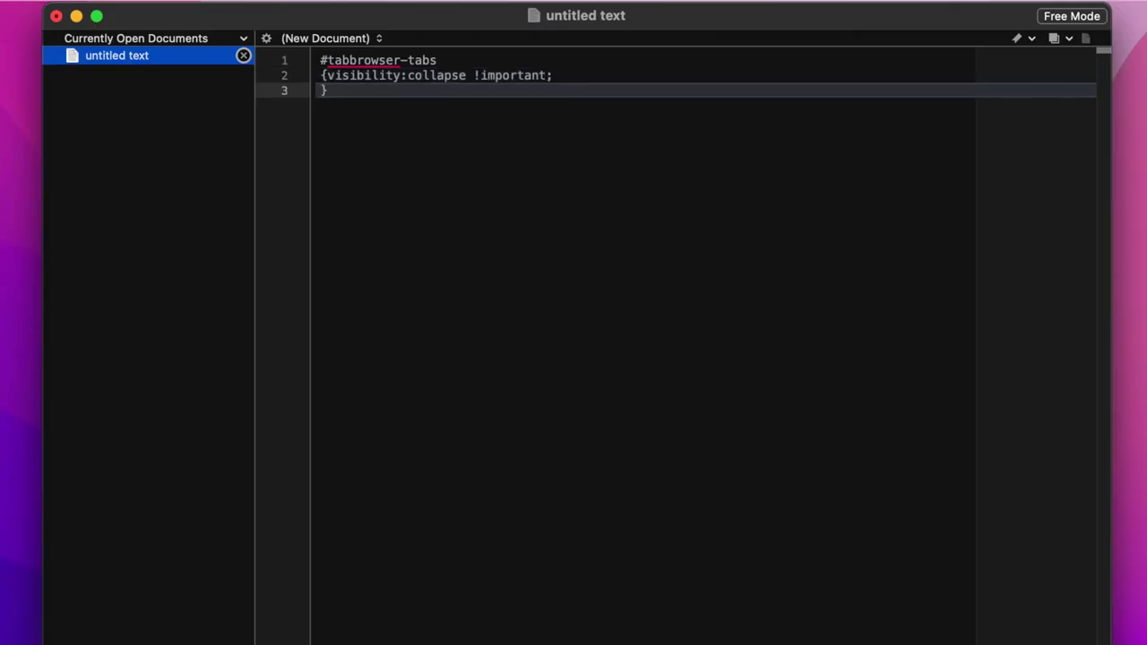
pyautogui.press('Up')
pyautogui.press('Return')
pyautogui.press('Tab')
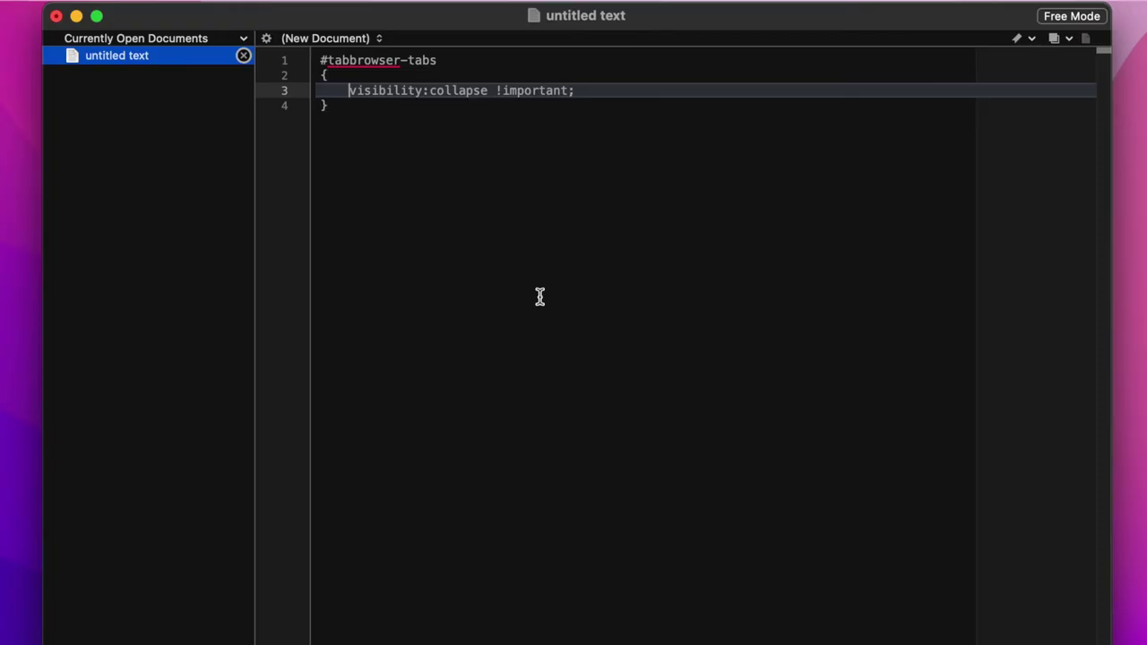
pyautogui.press('super+s')
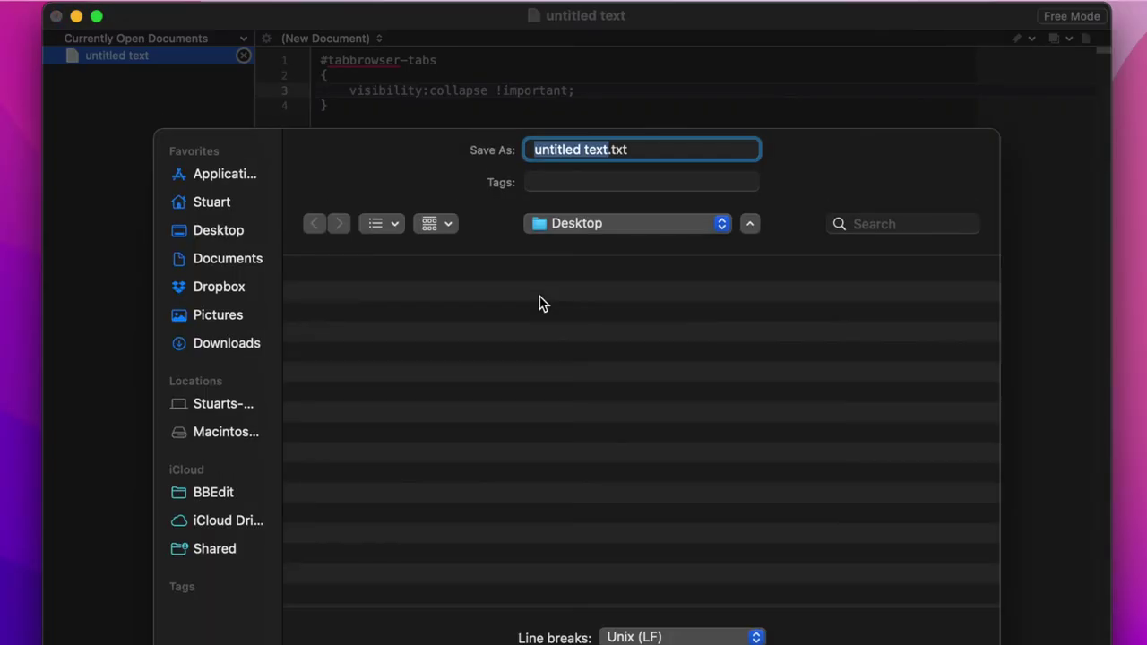
# Step: Save the file to the Desktop as userChrome.css, replacing the .txt extension
pyautogui.write('userChro')
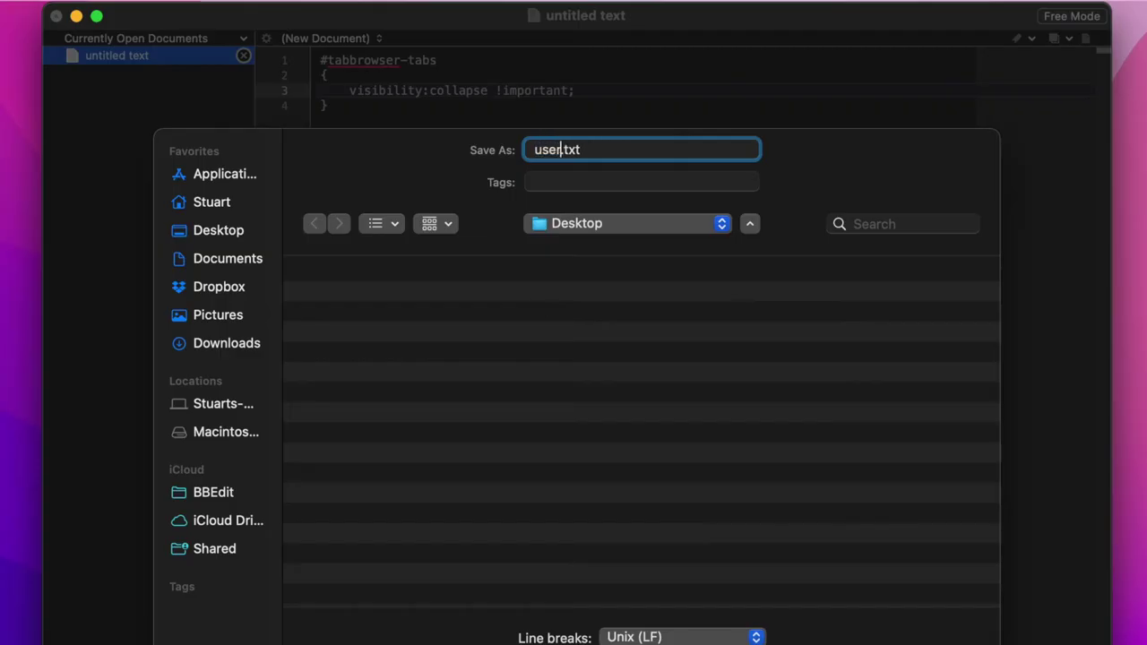
pyautogui.write('me')
pyautogui.hotkey('shift', 'Right')
pyautogui.hotkey('shift', 'Right')
pyautogui.hotkey('shift', 'Right')
pyautogui.hotkey('shift', 'Right')
pyautogui.press('BackSpace')
pyautogui.write('.css')
pyautogui.press('Return')
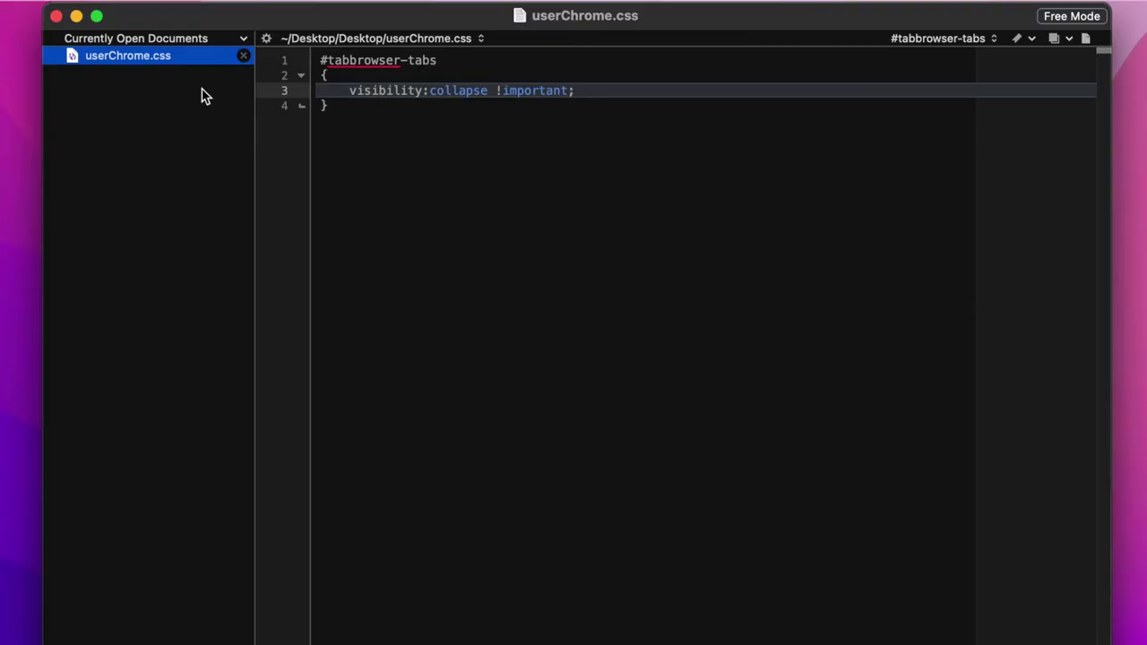
# Step: In Finder, use Go to Folder to jump to ~/Library/
pyautogui.click(55, 18)
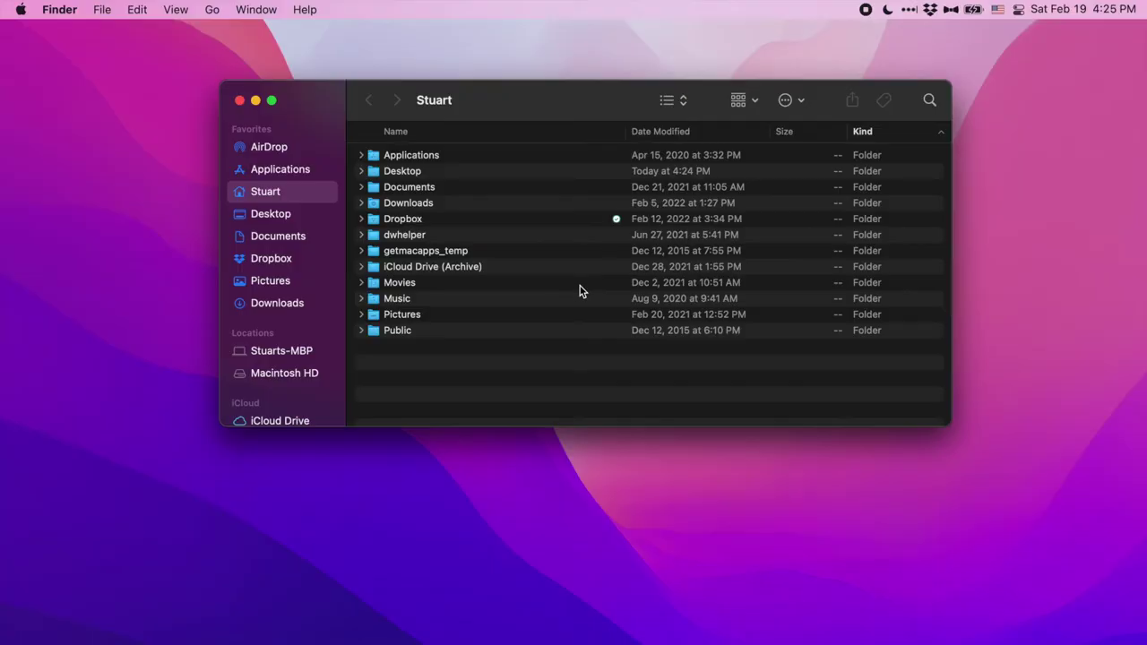
pyautogui.click(211, 9)
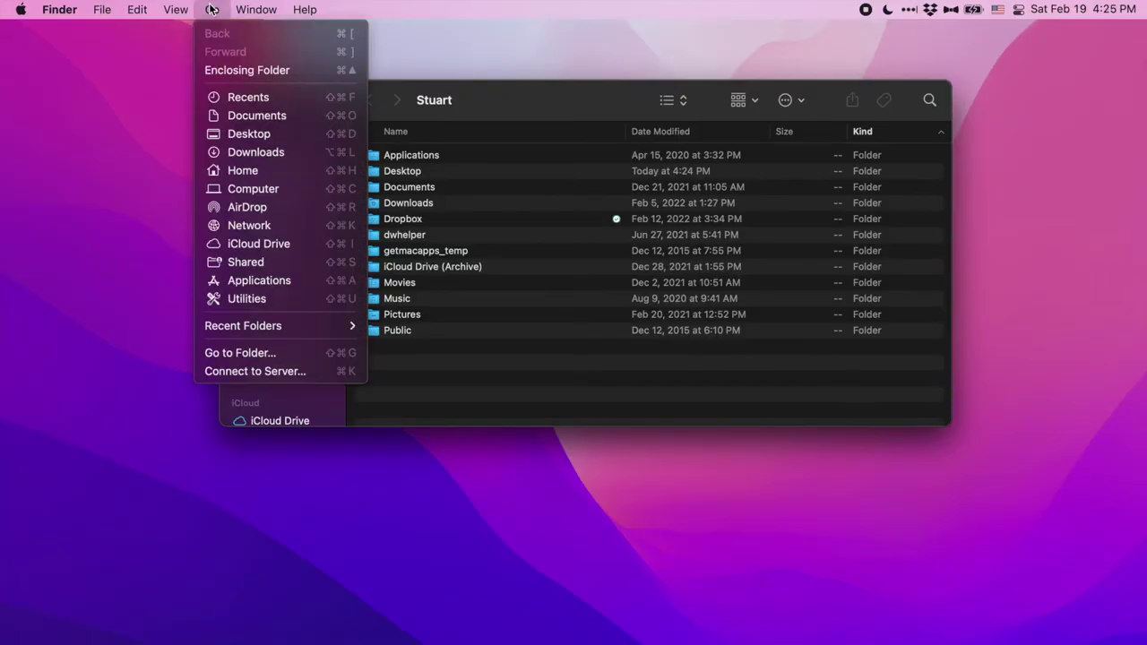
pyautogui.click(204, 354)
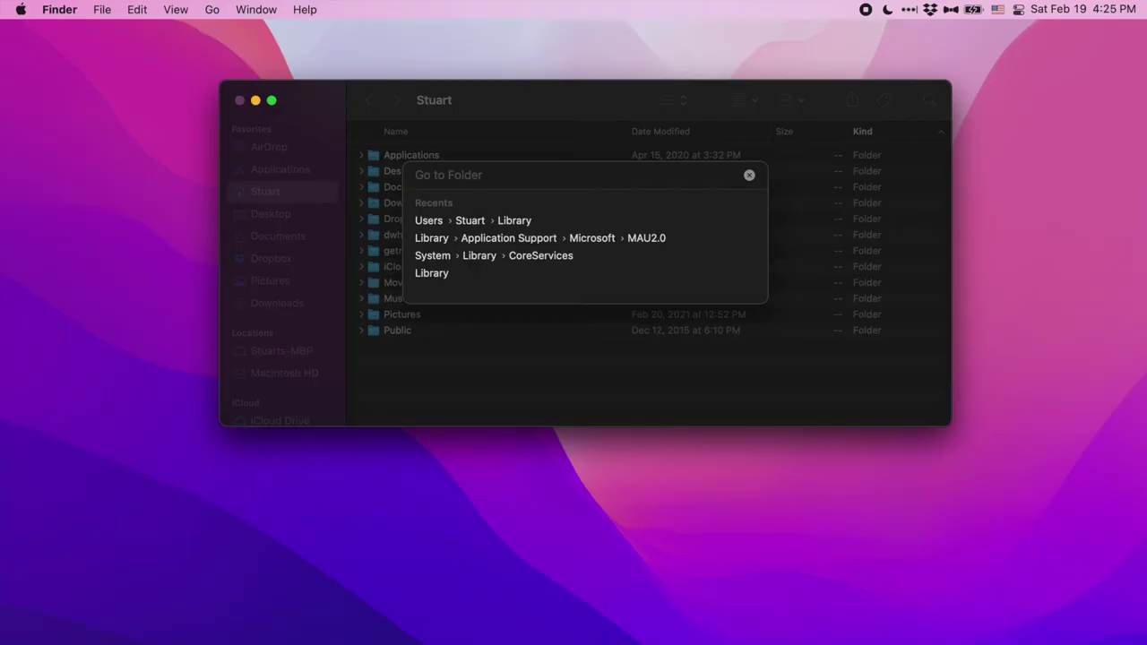
pyautogui.write('~')
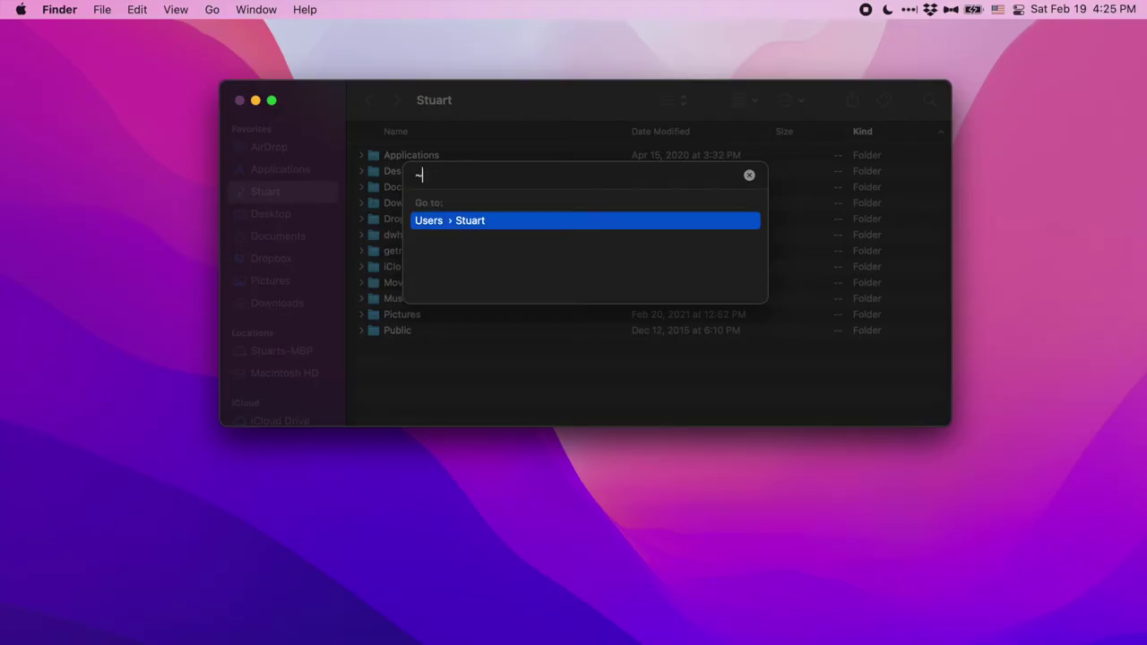
pyautogui.write('/')
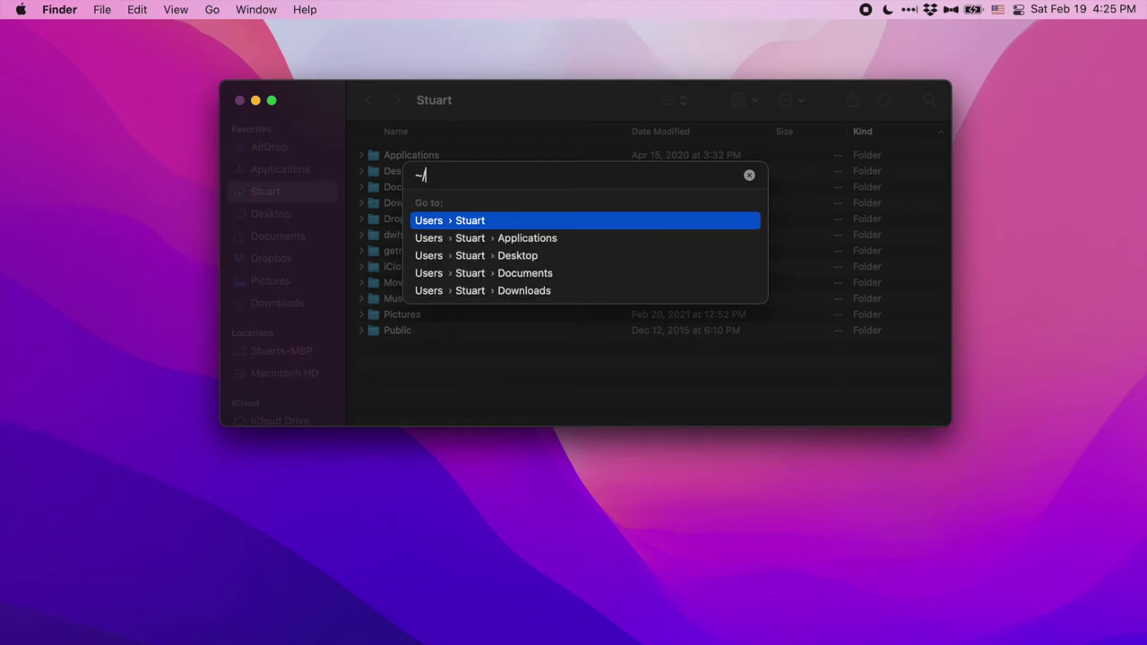
pyautogui.write('Li')
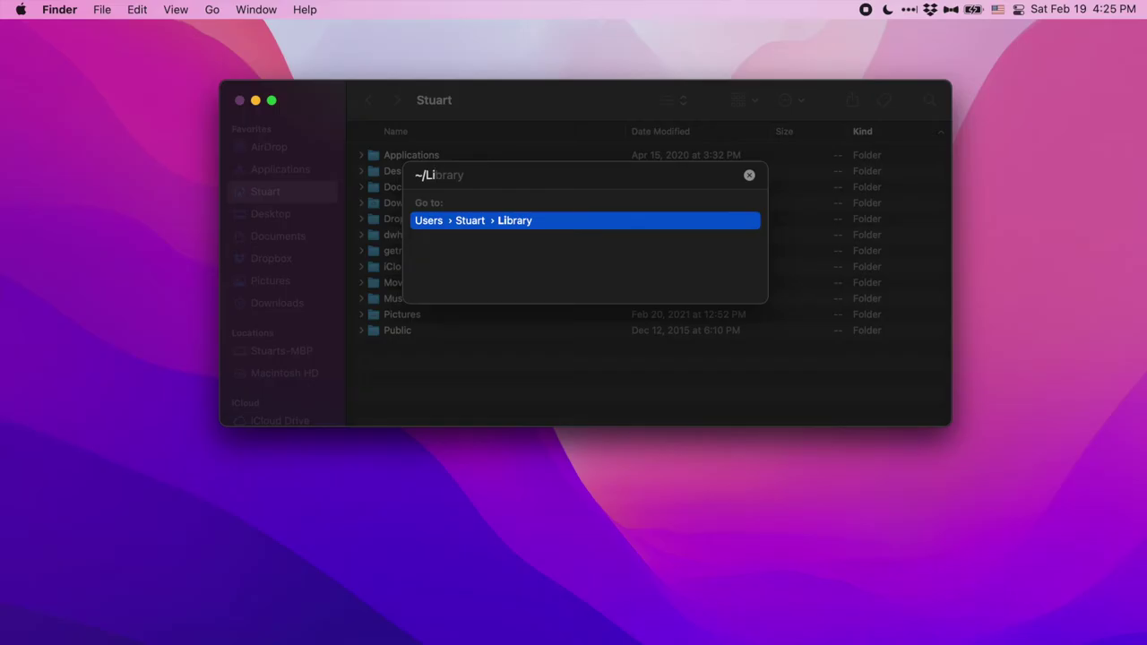
pyautogui.press('Tab')
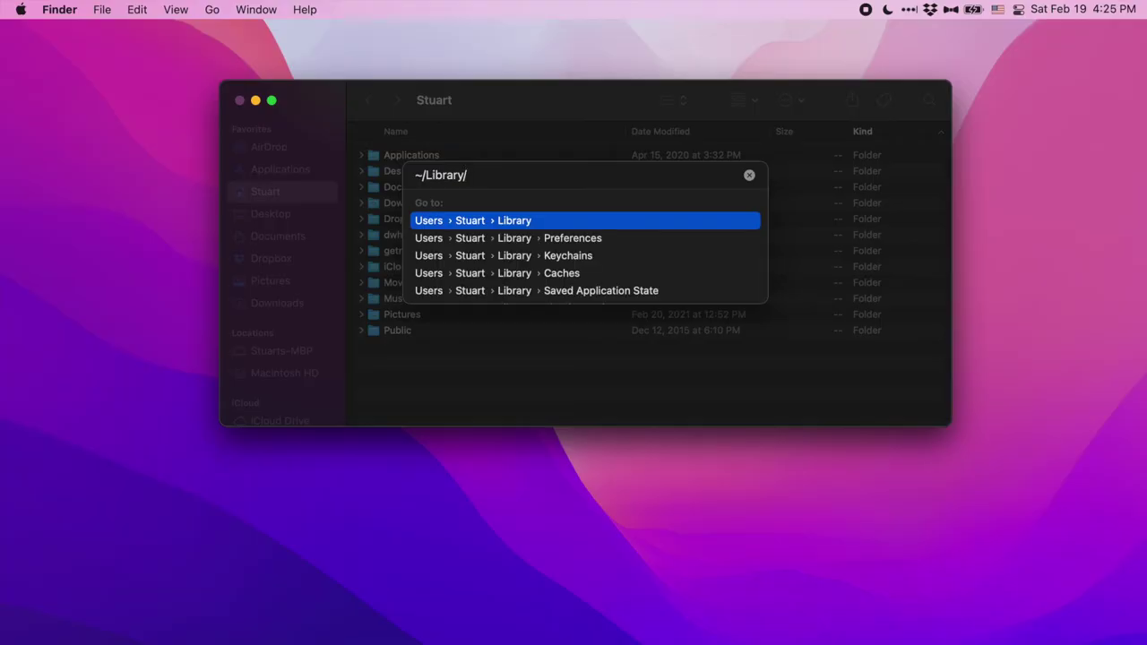
pyautogui.press('Return')
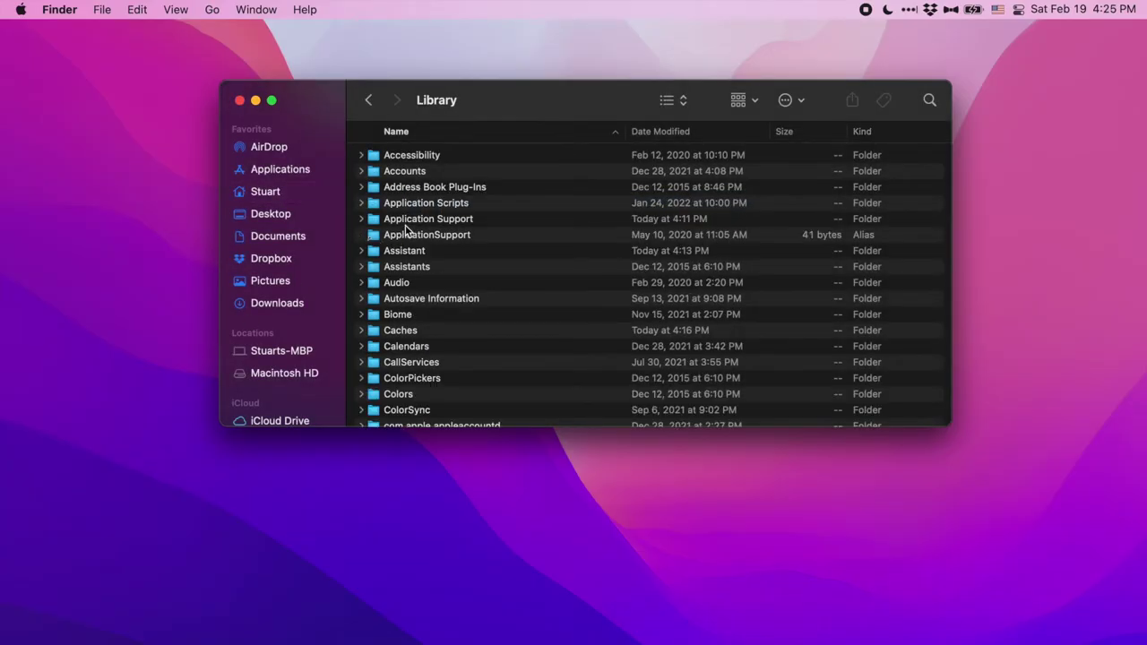
# Step: Drill down through Application Support > Firefox > Profiles into the 1btzm2dn.EasyOSX folder
pyautogui.doubleClick(404, 219)
pyautogui.scroll(-10, 413, 223)
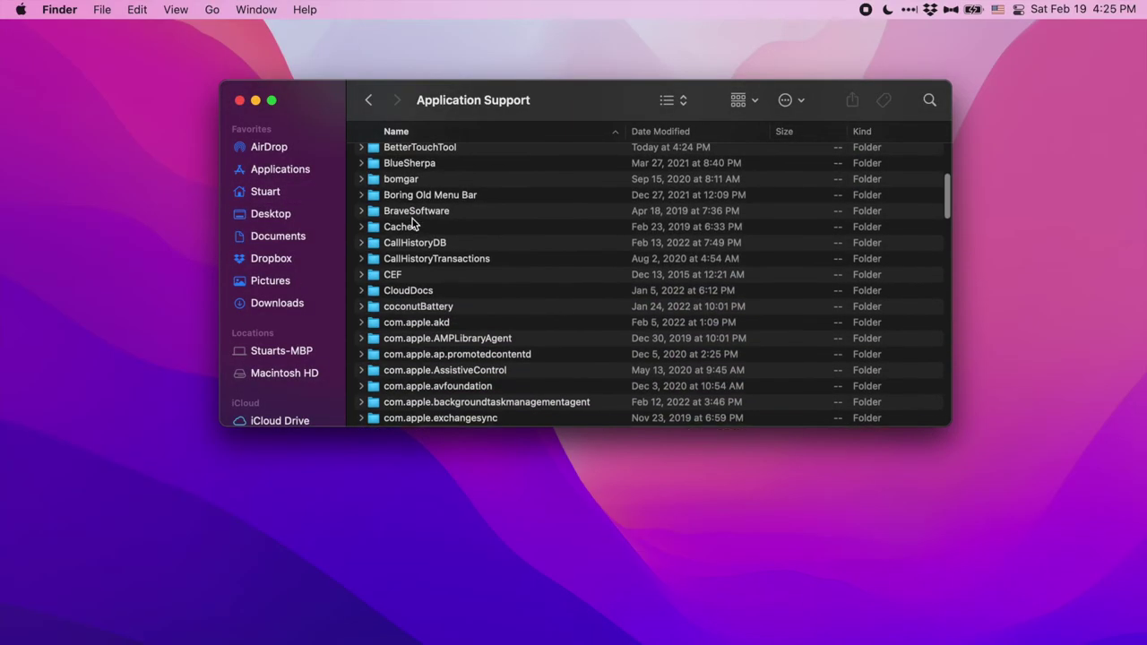
pyautogui.scroll(-15, 414, 222)
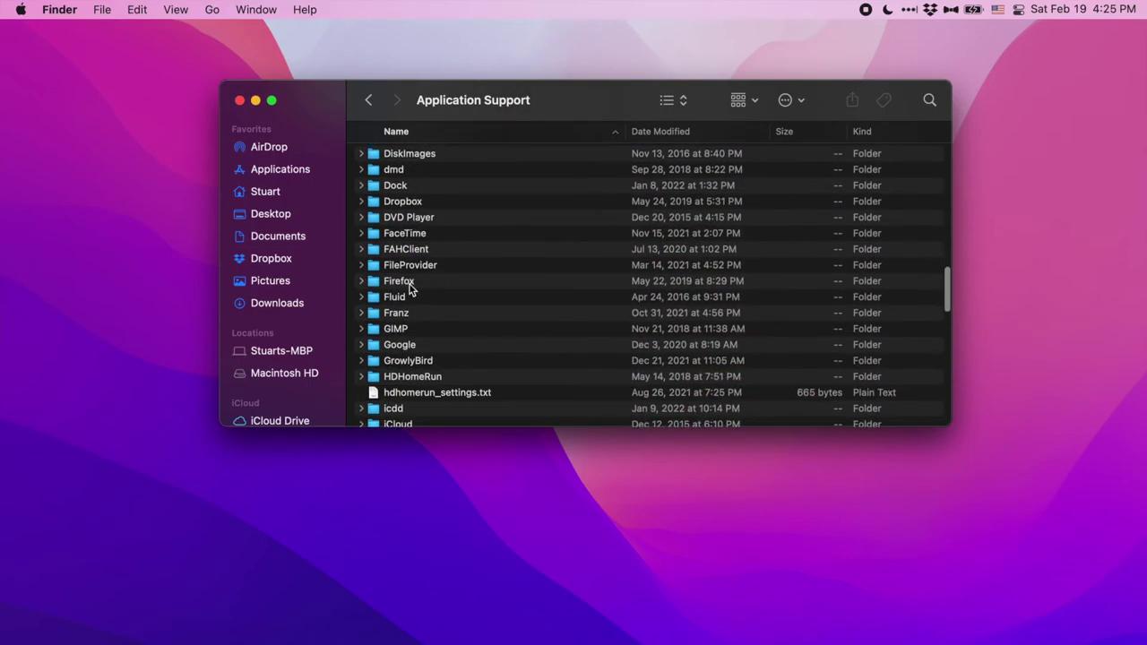
pyautogui.doubleClick(408, 285)
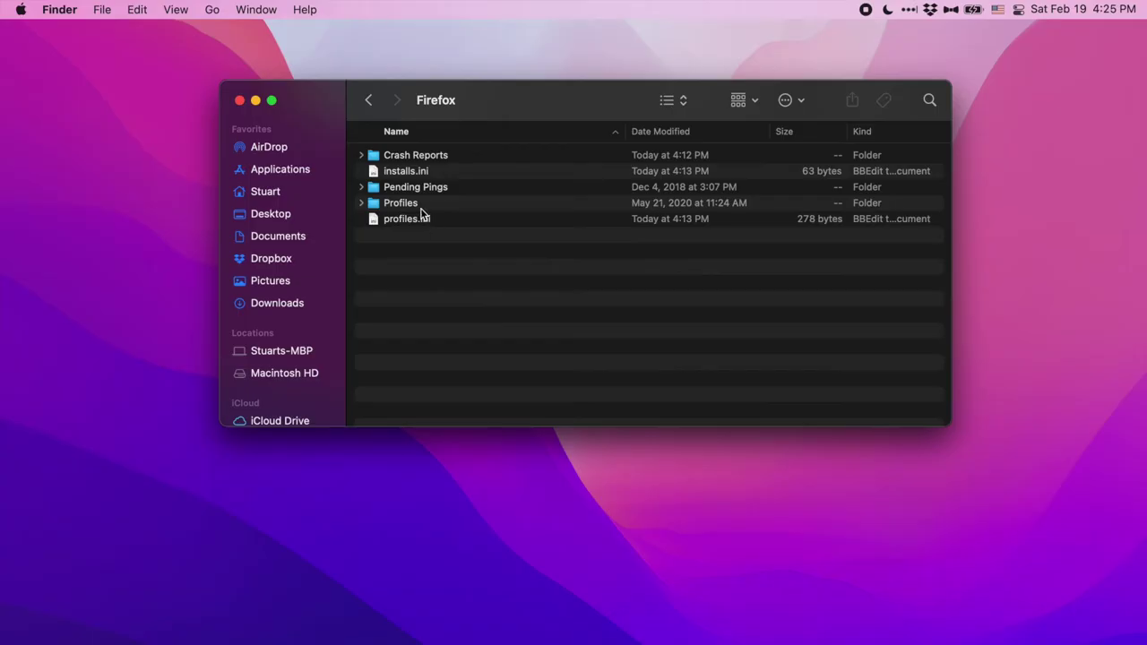
pyautogui.click(430, 205)
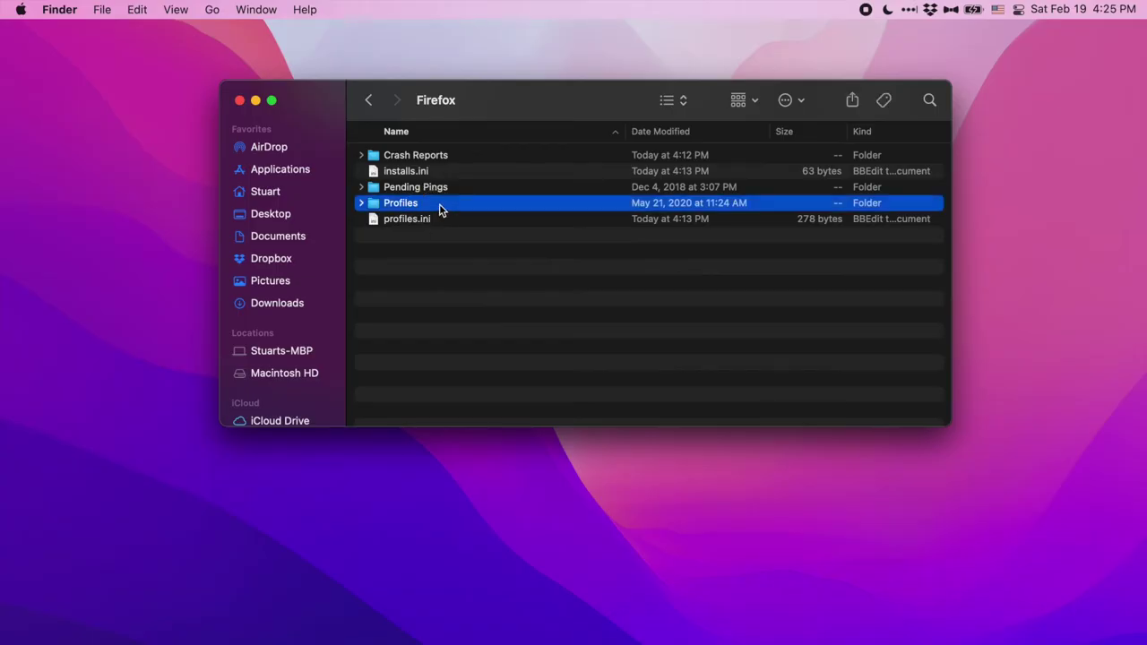
pyautogui.doubleClick(439, 208)
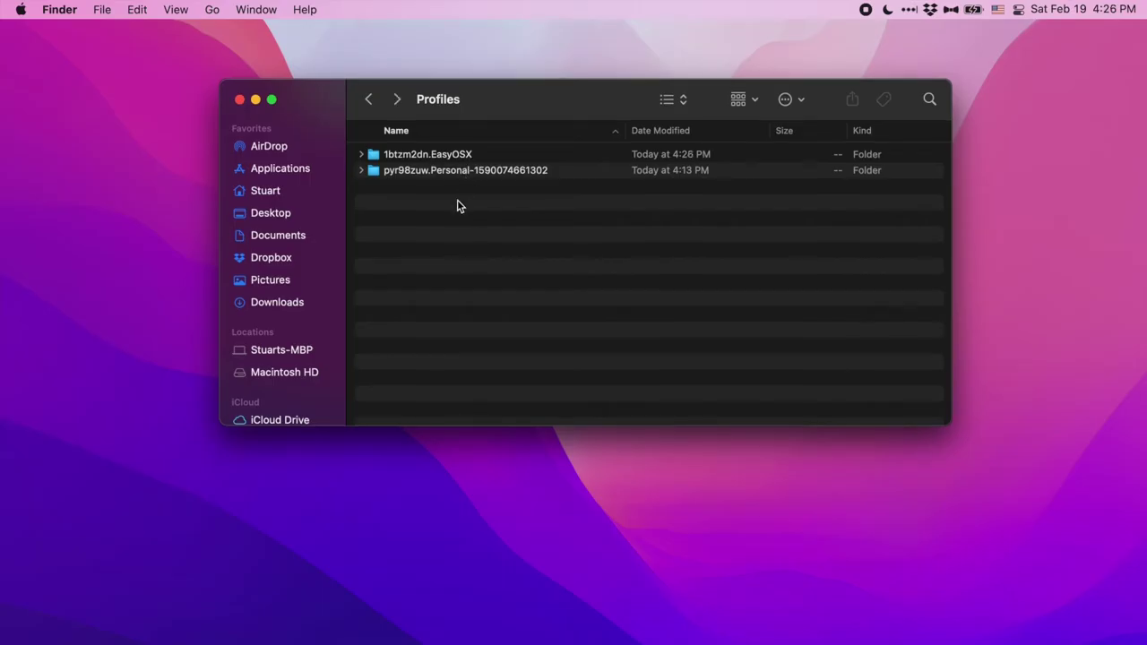
pyautogui.doubleClick(445, 154)
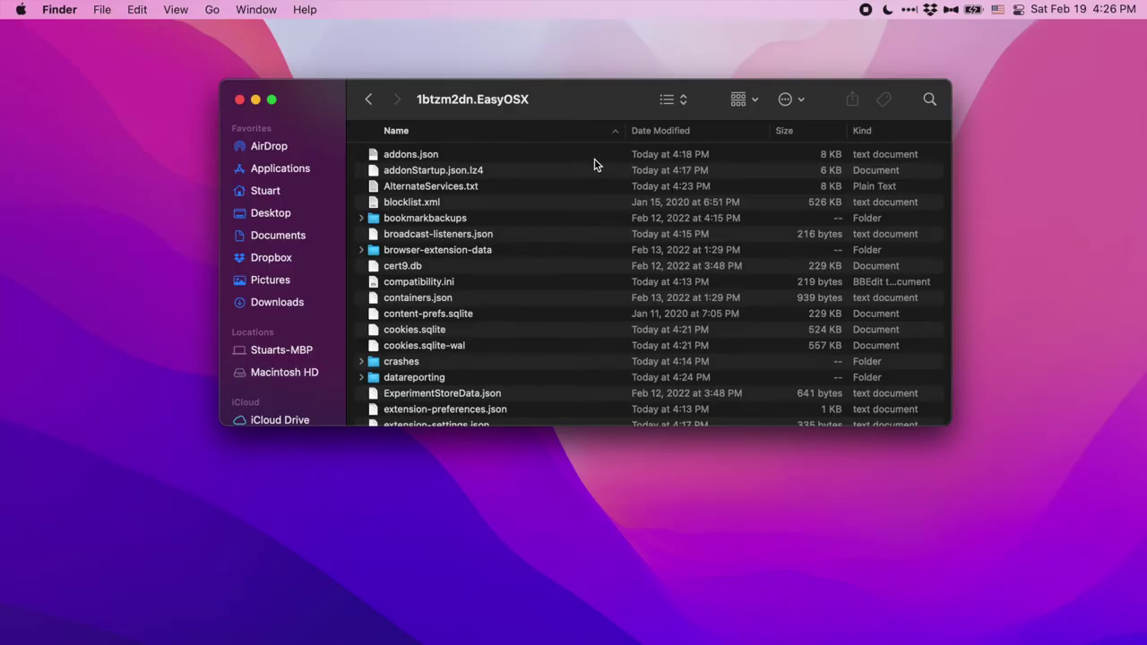
# Step: Create a new folder named chrome inside the profile folder and open it
pyautogui.rightClick(592, 166)
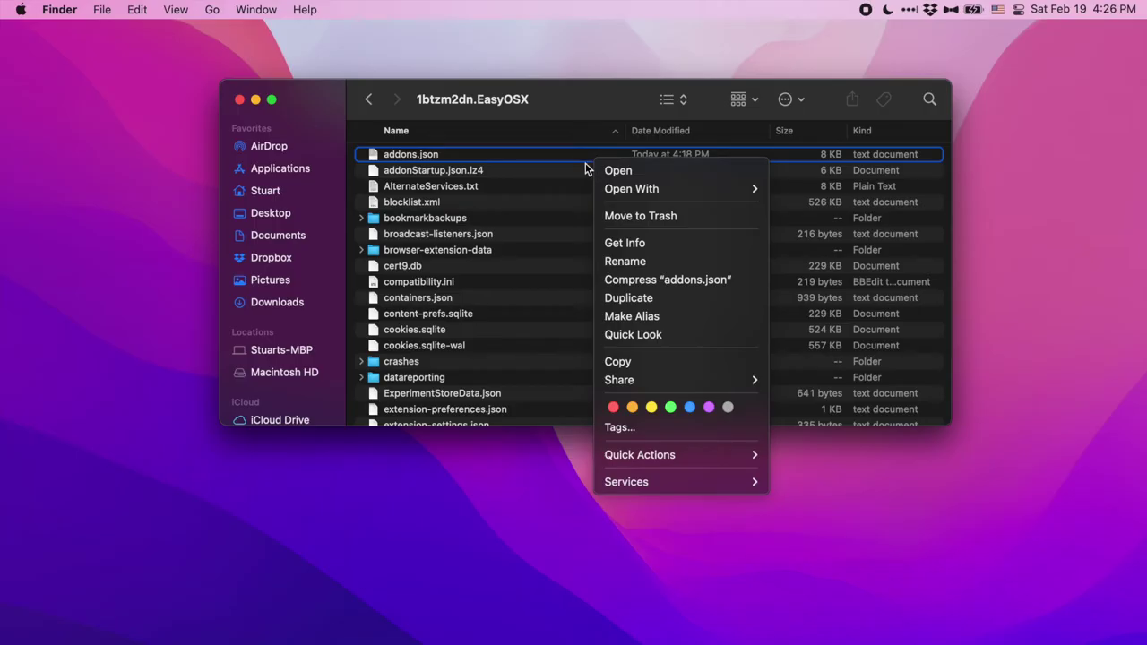
pyautogui.press('Escape')
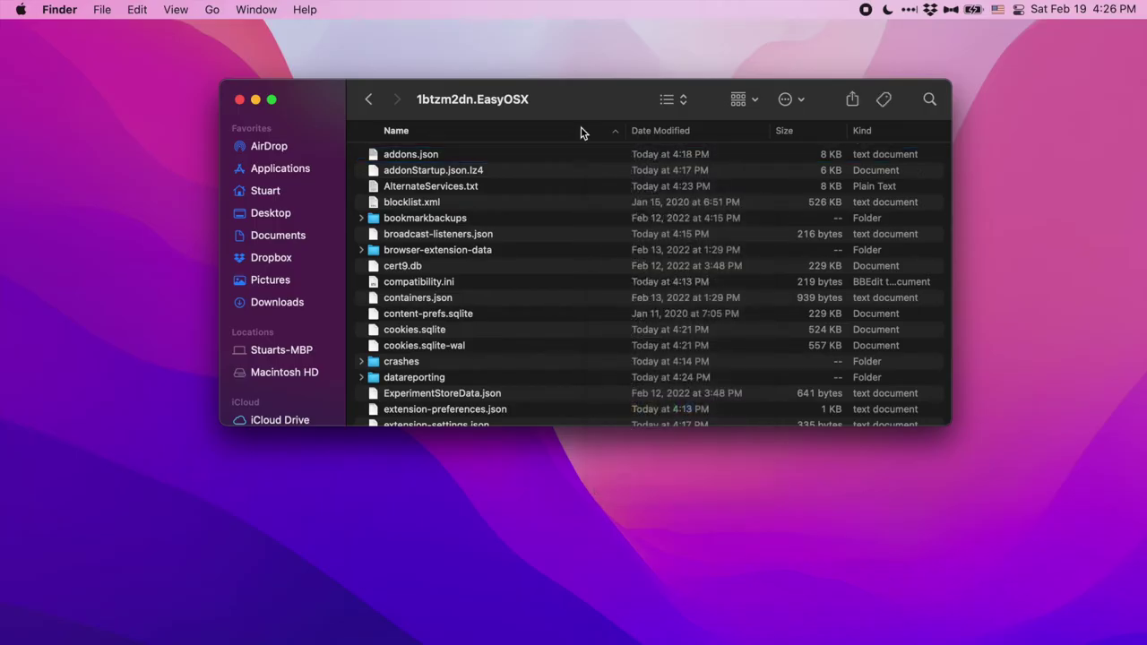
pyautogui.click(804, 106)
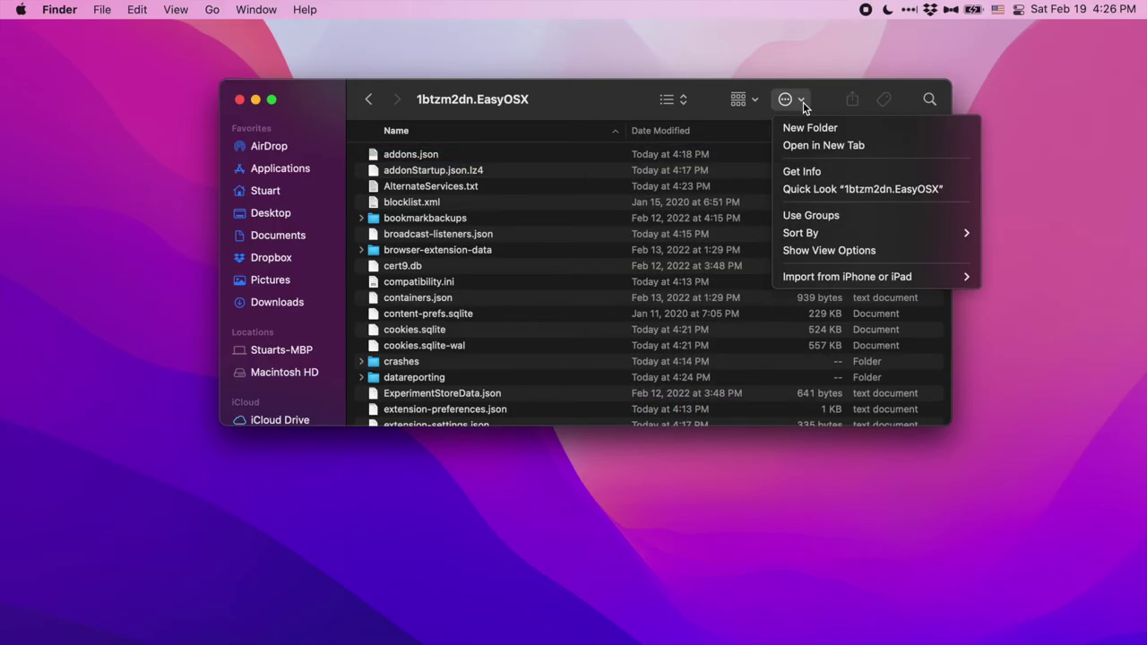
pyautogui.click(804, 120)
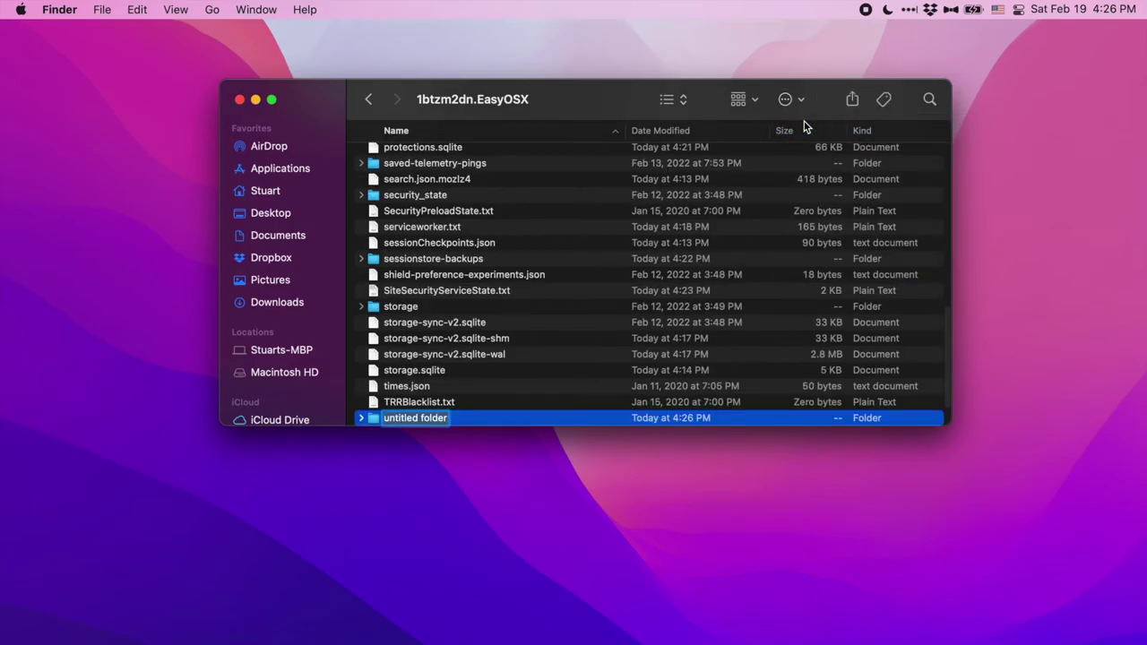
pyautogui.write('chrome')
pyautogui.press('Return')
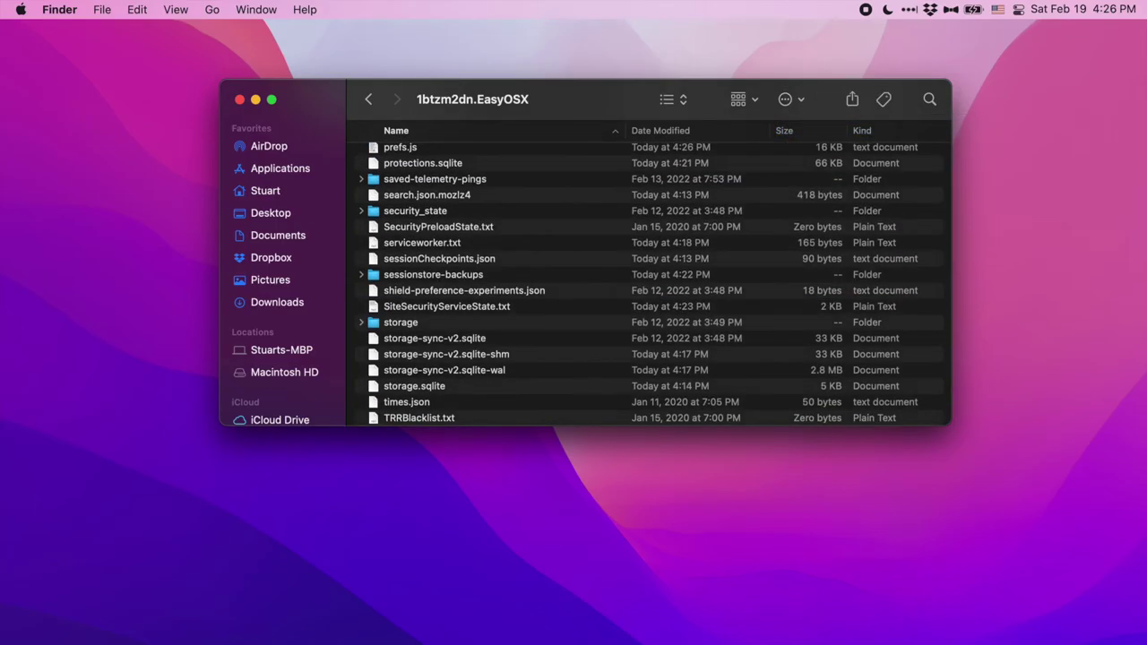
pyautogui.scroll(5, 541, 183)
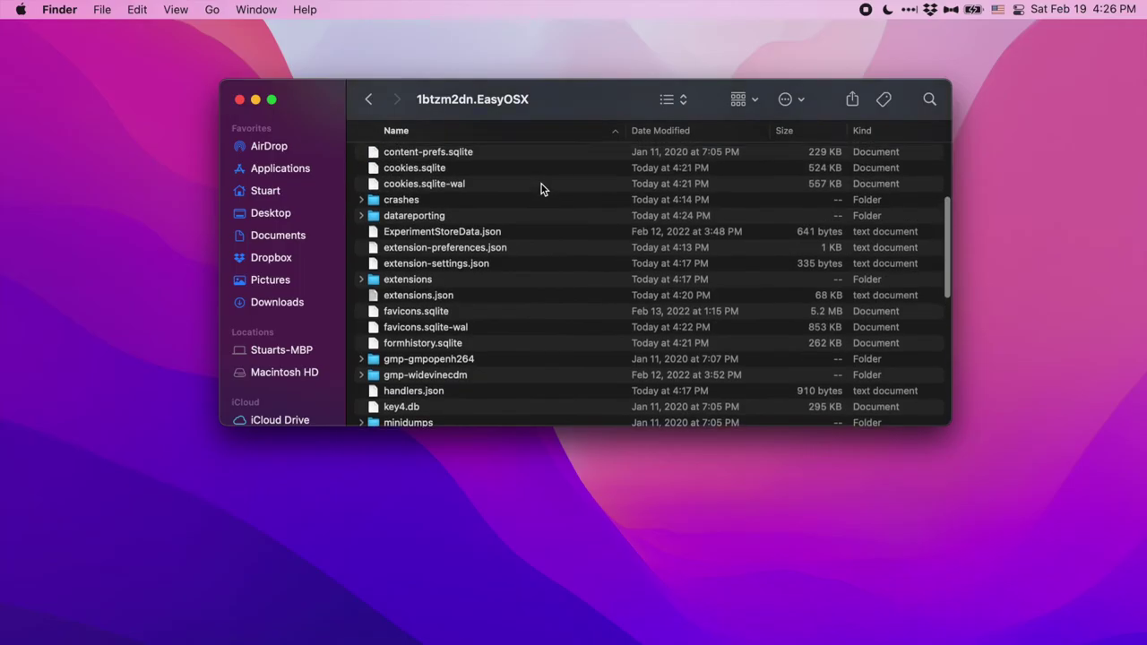
pyautogui.doubleClick(437, 231)
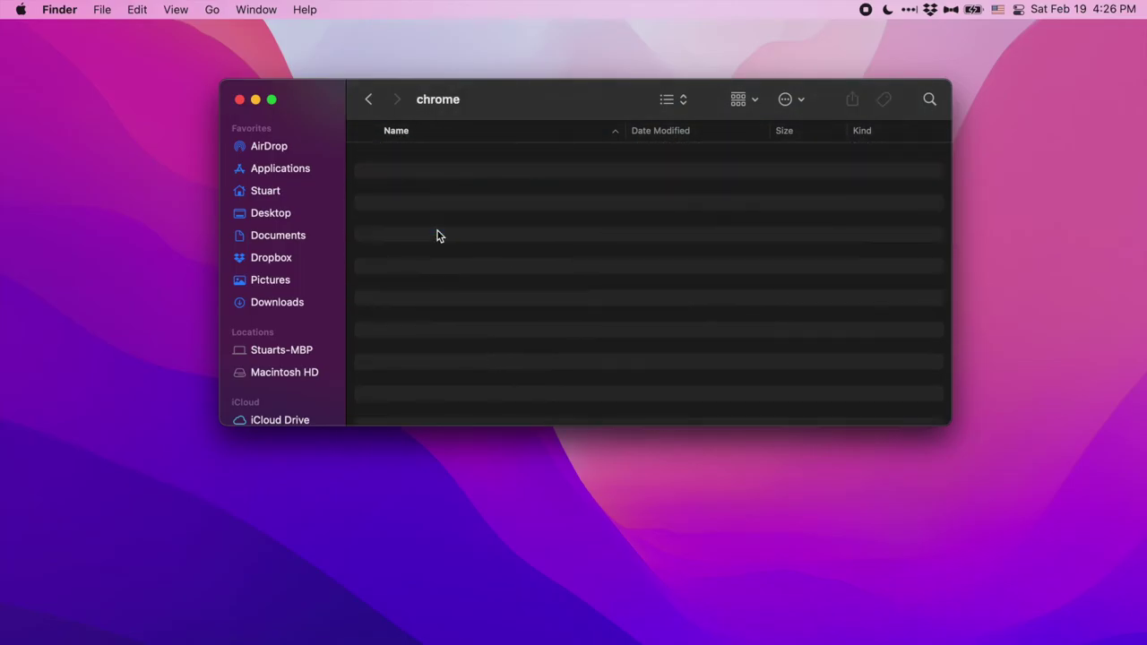
# Step: Move userChrome.css from the Desktop into chrome and start Firefox with the EasyOSX profile
pyautogui.press('super+t')
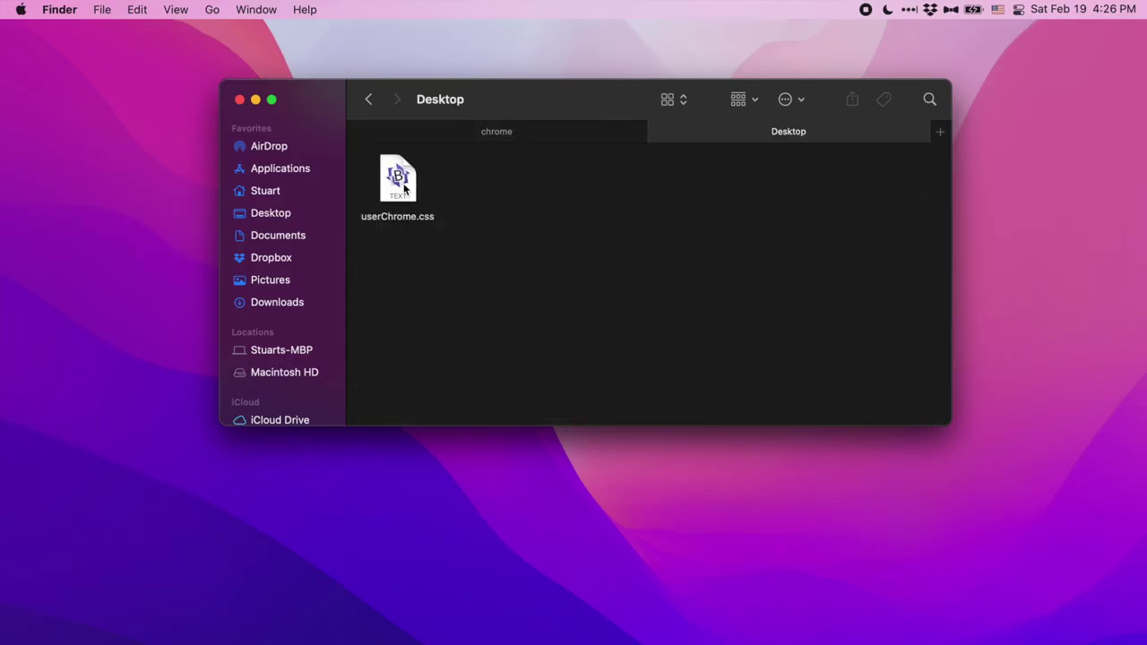
pyautogui.moveTo(404, 188)
pyautogui.mouseDown()
pyautogui.moveTo(500, 150)
pyautogui.moveTo(493, 132)
pyautogui.moveTo(413, 214)
pyautogui.moveTo(406, 204)
pyautogui.mouseUp()
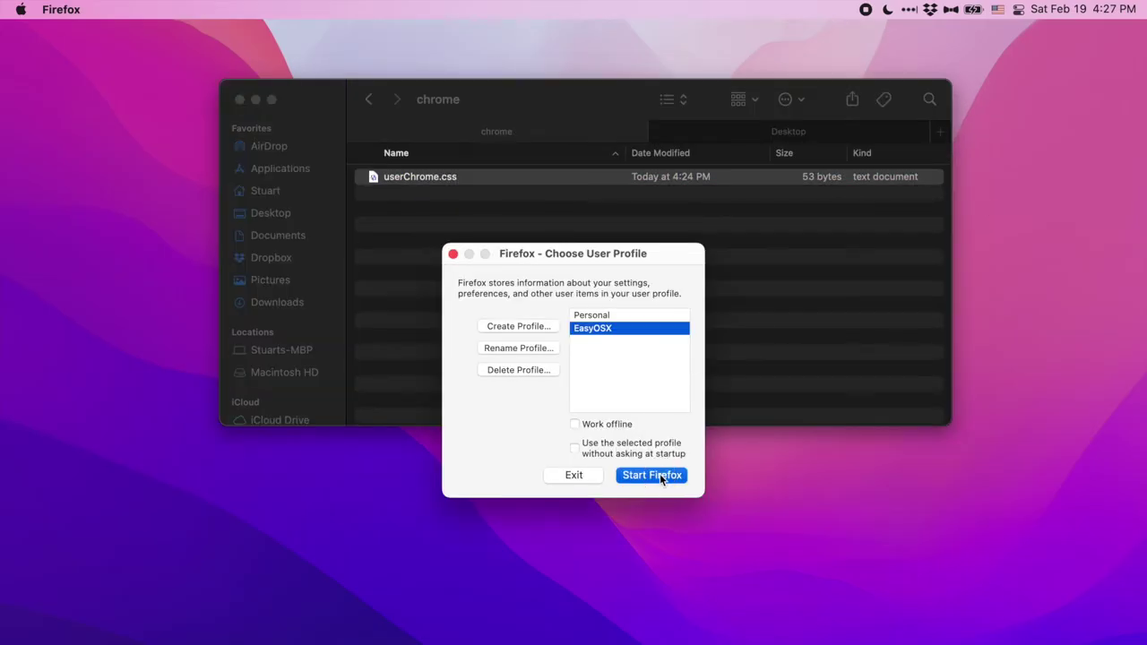
pyautogui.click(653, 475)
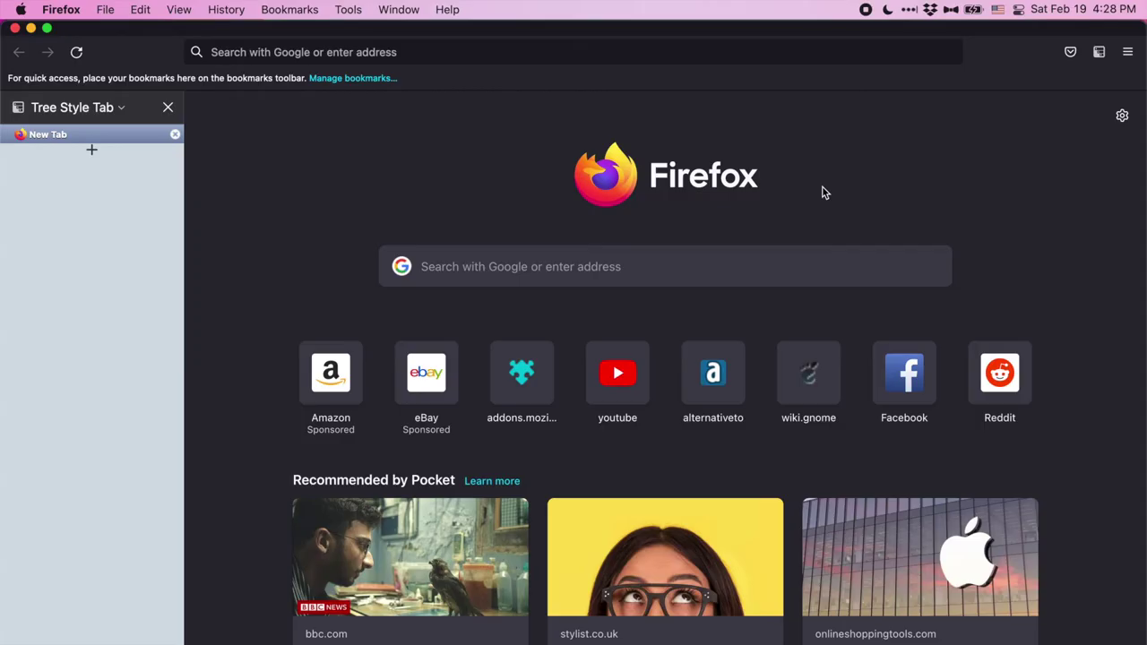
# Step: Open Firefox's main application menu over the New Tab page
pyautogui.click(1128, 54)
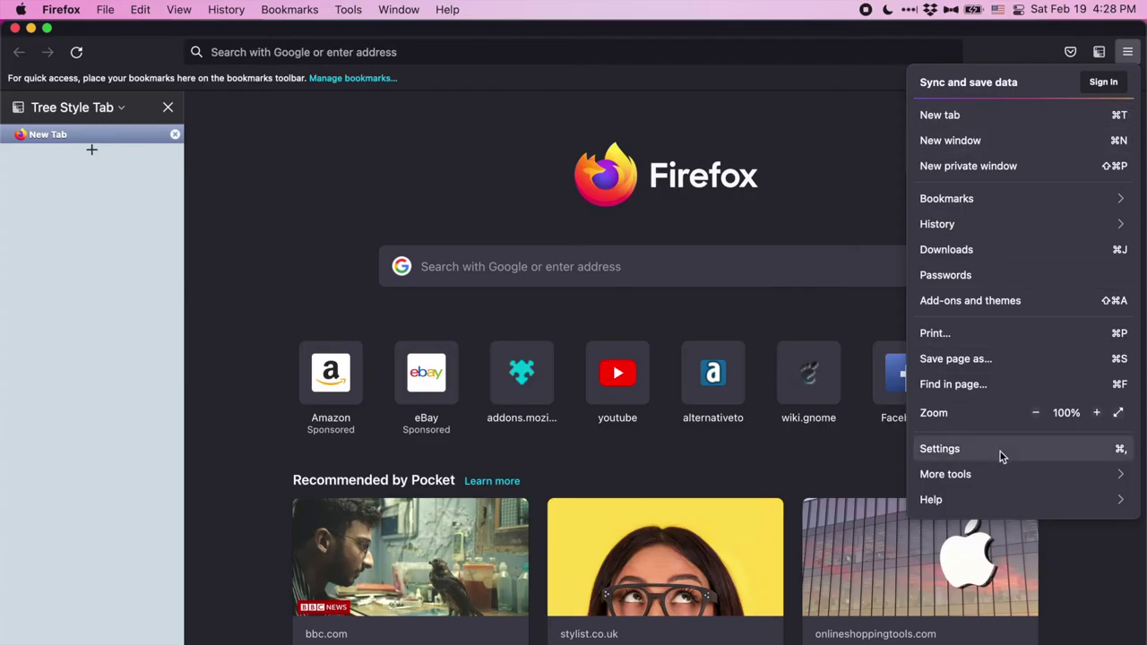
# Step: Put a Flexible Space at the left end of the navigation toolbar via Customize Toolbar
pyautogui.click(978, 483)
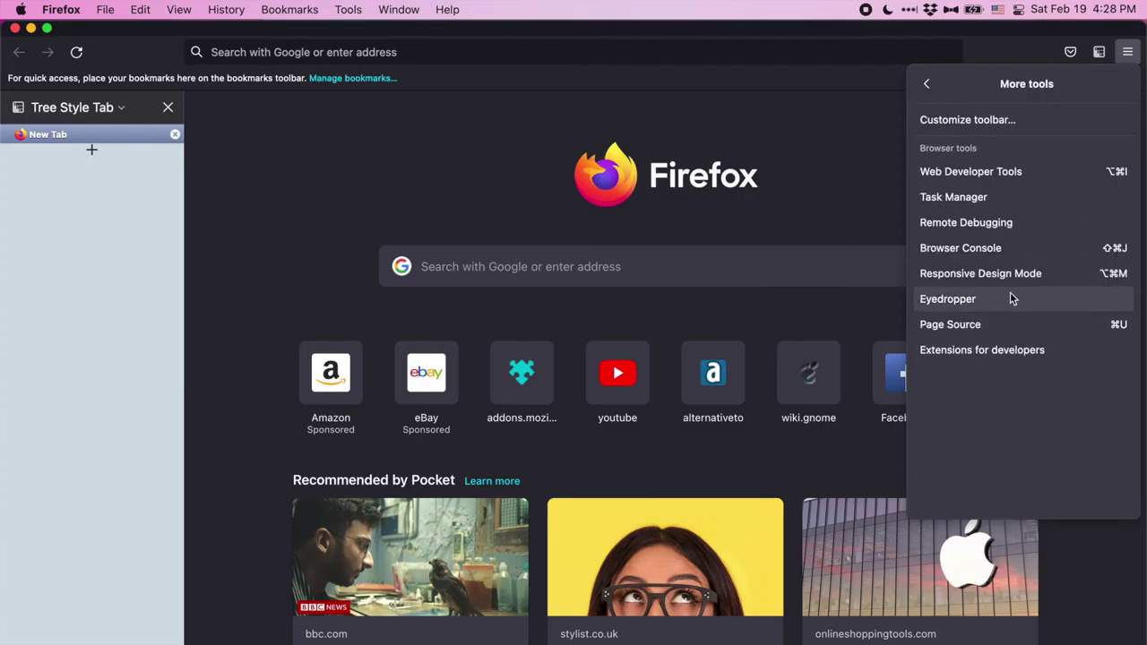
pyautogui.click(1001, 123)
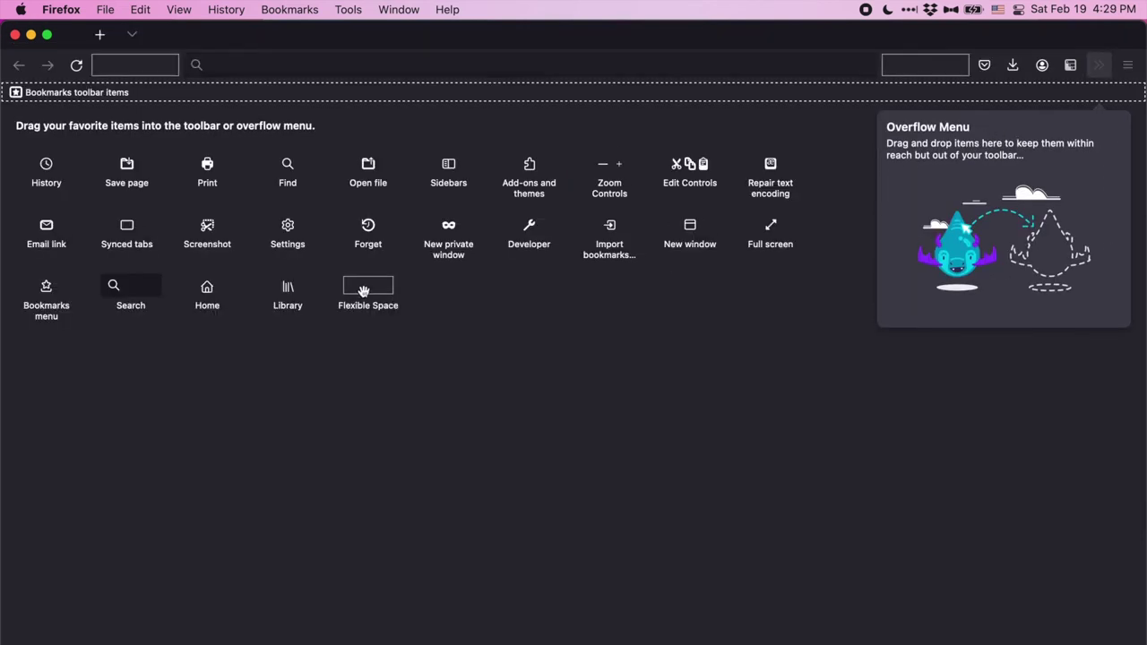
pyautogui.moveTo(367, 286); pyautogui.dragTo(22, 70)
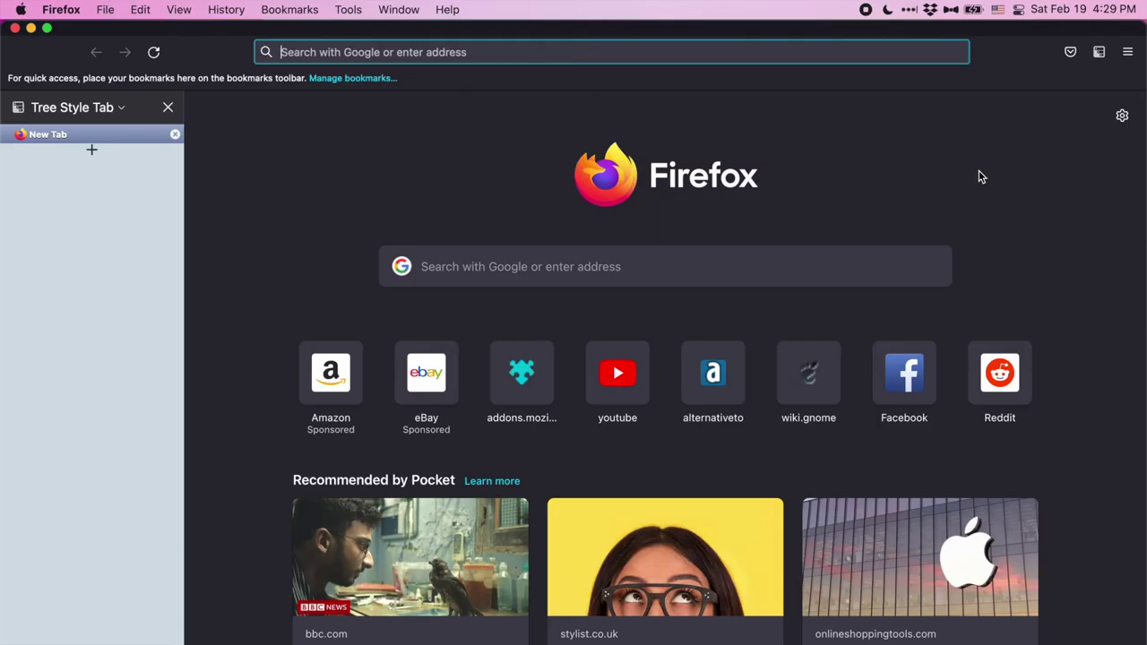
# Step: Quit Firefox and open userChrome.css in BBEdit, adding blank lines after the first rule
pyautogui.click(59, 9)
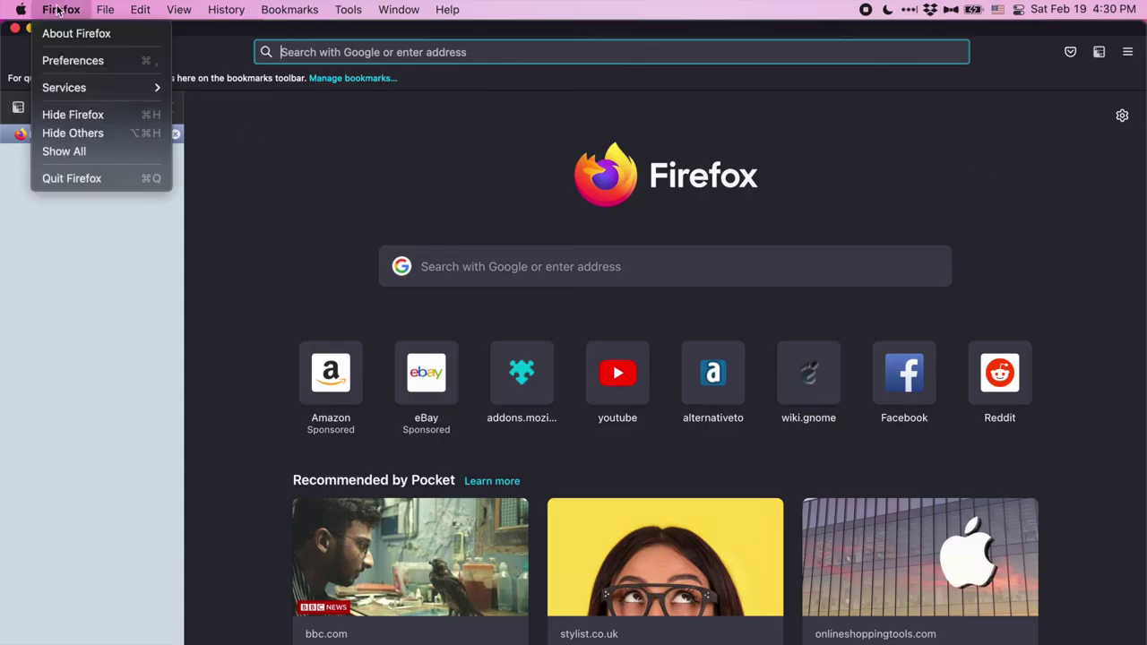
pyautogui.click(78, 177)
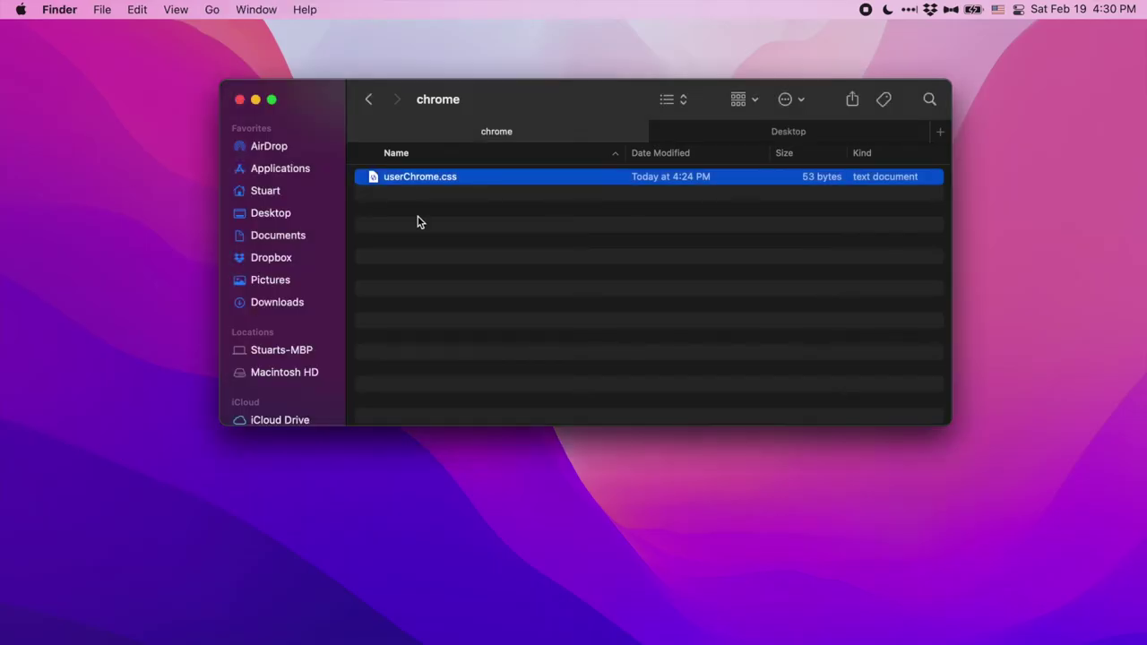
pyautogui.doubleClick(432, 179)
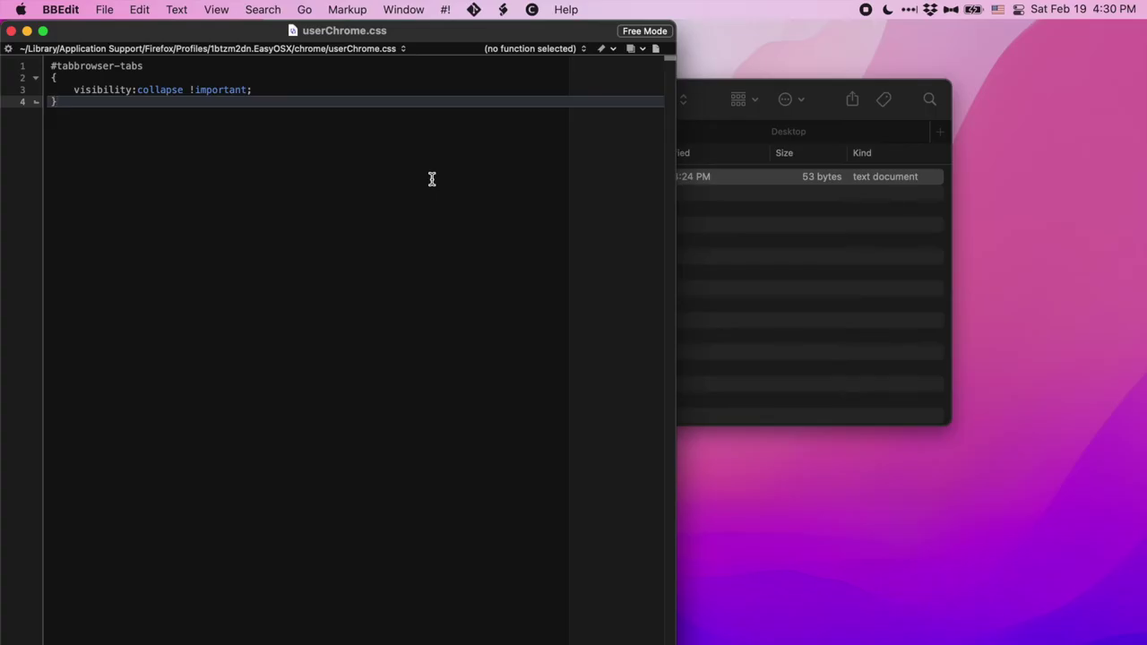
pyautogui.press('Return')
pyautogui.press('Return')
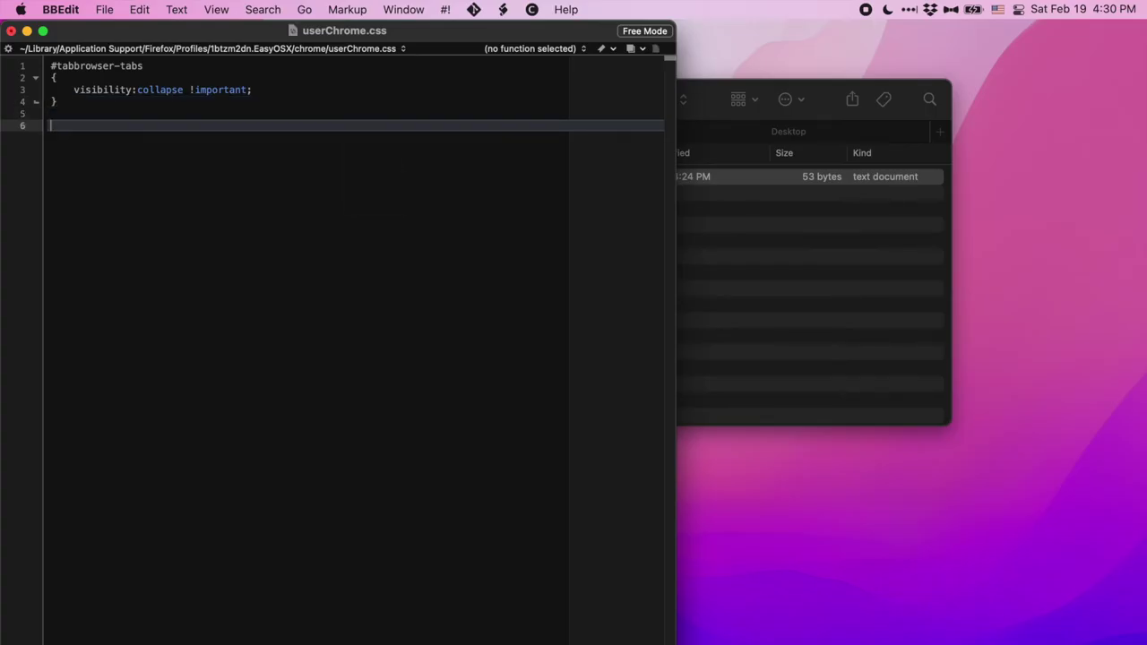
pyautogui.moveTo(443, 32); pyautogui.dragTo(702, 23)
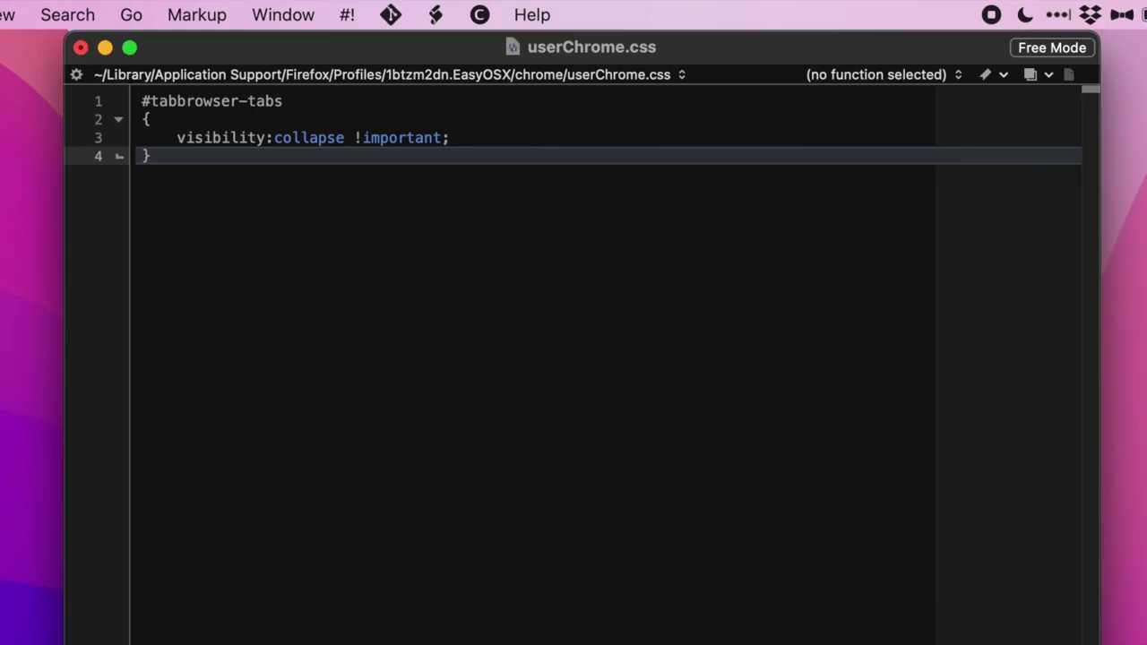
# Step: Write a #titlebar rule with appearance: none !important and height: 0px, then add a blank line below
pyautogui.write('#titlebar')
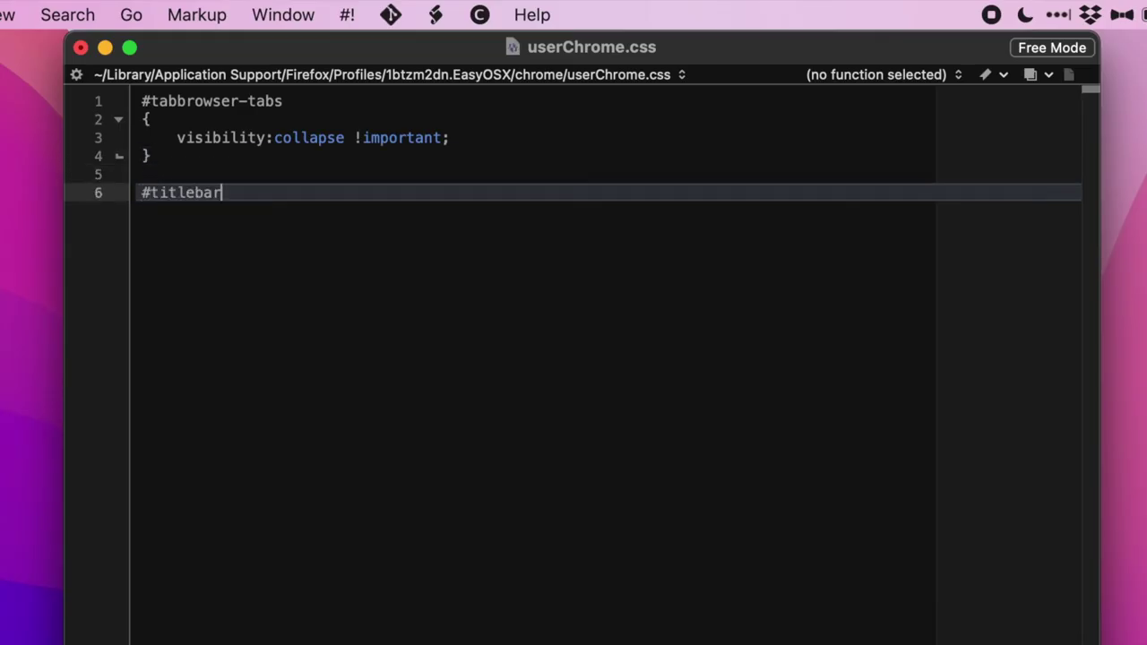
pyautogui.press('Return')
pyautogui.write('{')
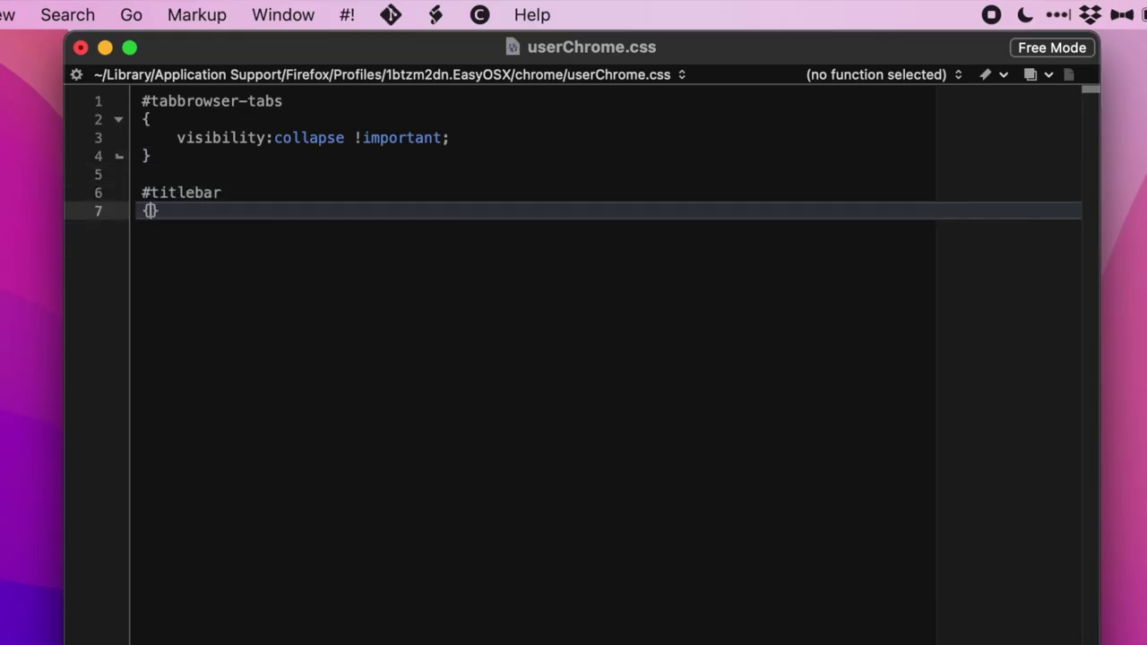
pyautogui.press('Return')
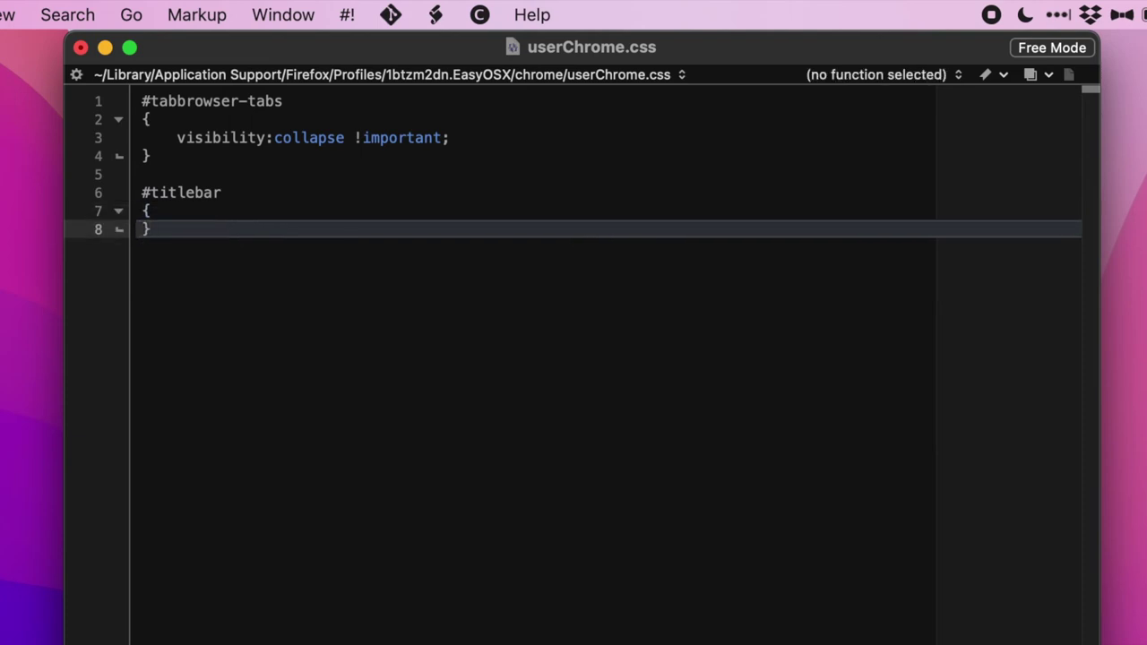
pyautogui.press('Up')
pyautogui.press('Return')
pyautogui.press('Tab')
pyautogui.write('app')
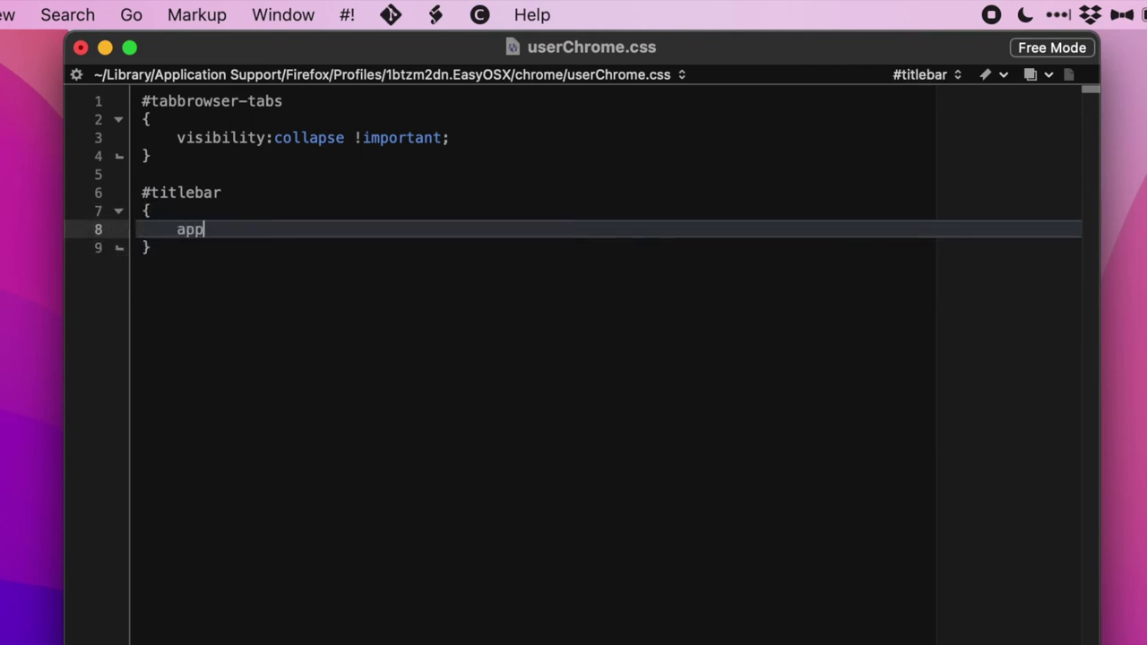
pyautogui.write('earance: none ')
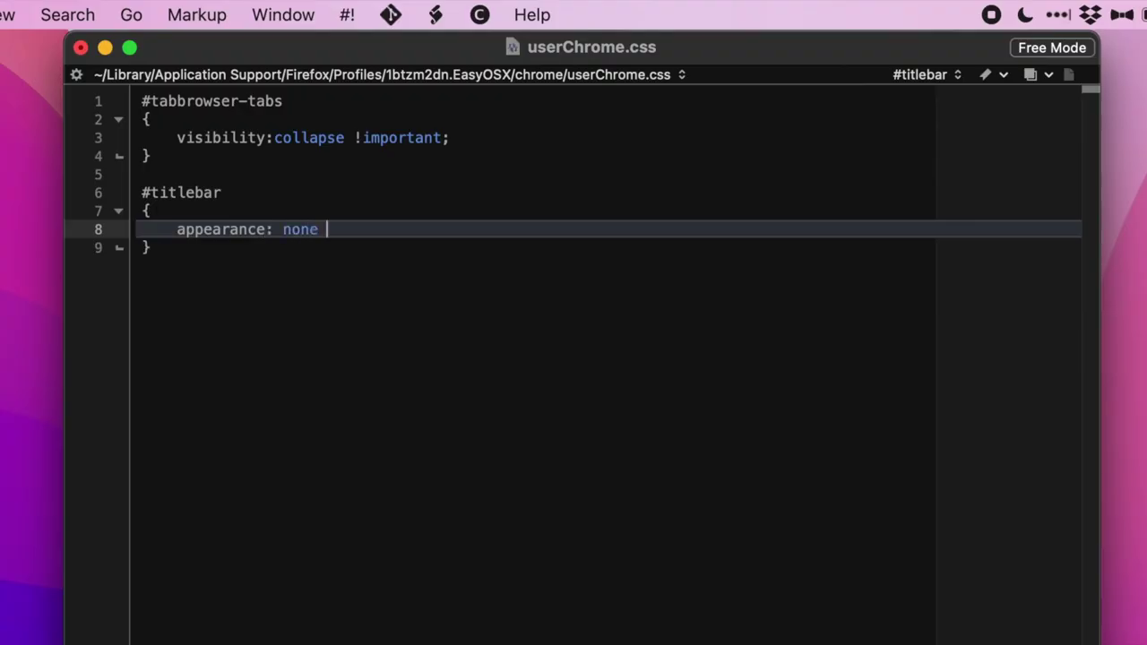
pyautogui.write('!important;')
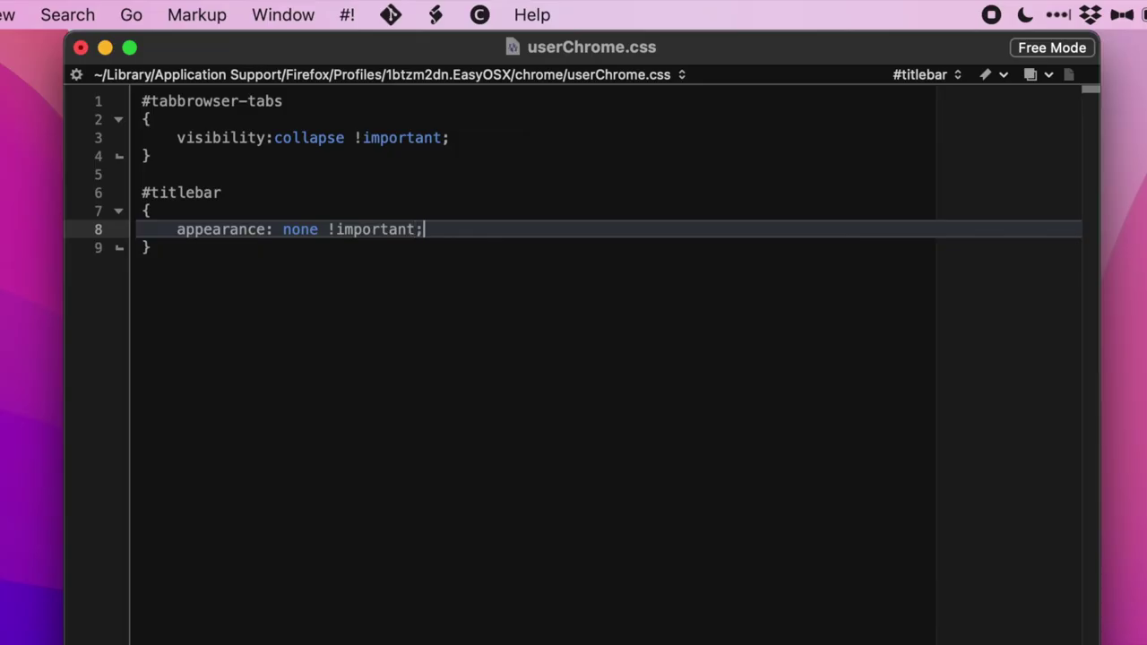
pyautogui.press('Return')
pyautogui.write('height: 0')
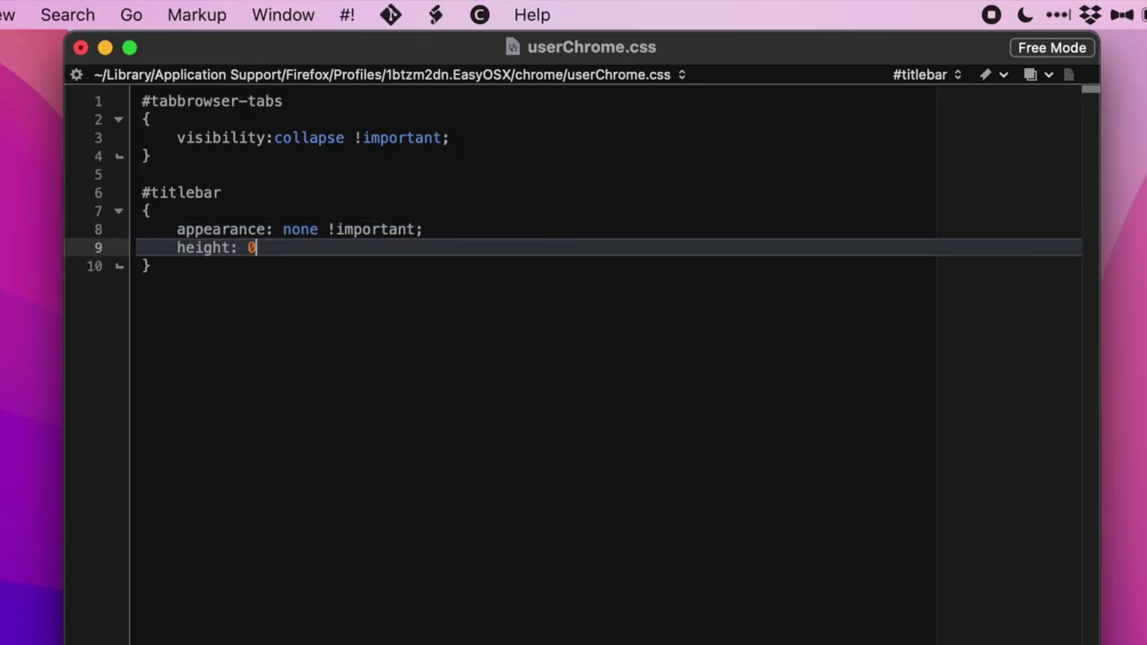
pyautogui.write('px;')
pyautogui.click(195, 269)
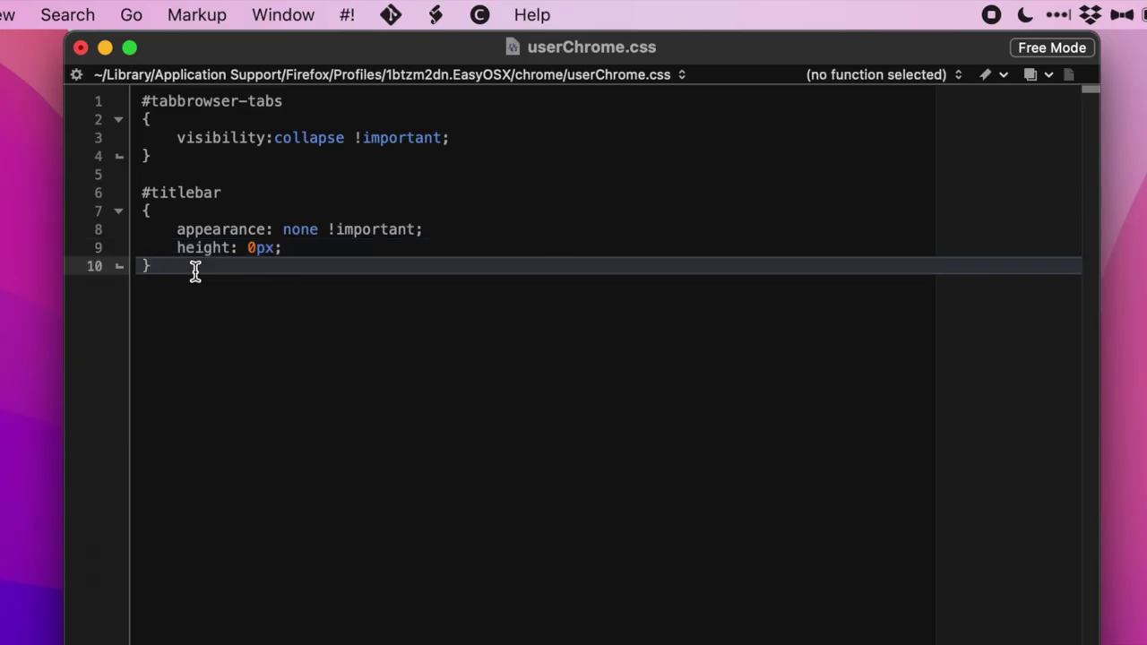
pyautogui.press('Return')
pyautogui.press('Return')
# Step: Write '#titlebar > toolbar-menubar { margin-top: 0px; }' and add blank lines after it
pyautogui.write('#ti')
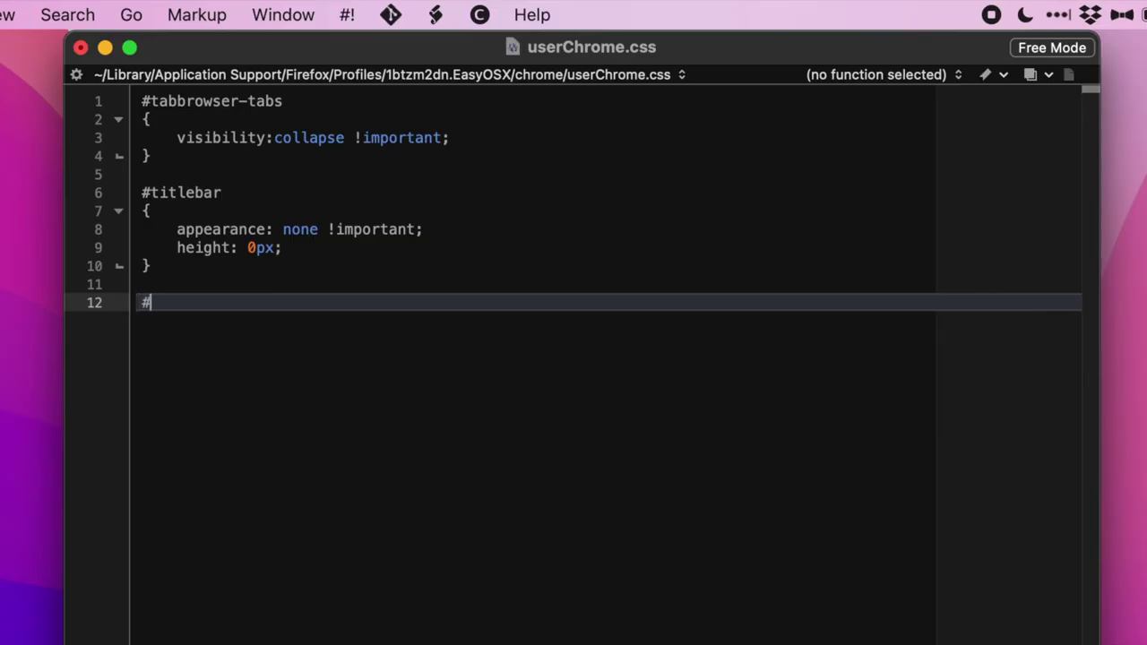
pyautogui.press('BackSpace')
pyautogui.press('BackSpace')
pyautogui.write('titlebar > toolbar-me')
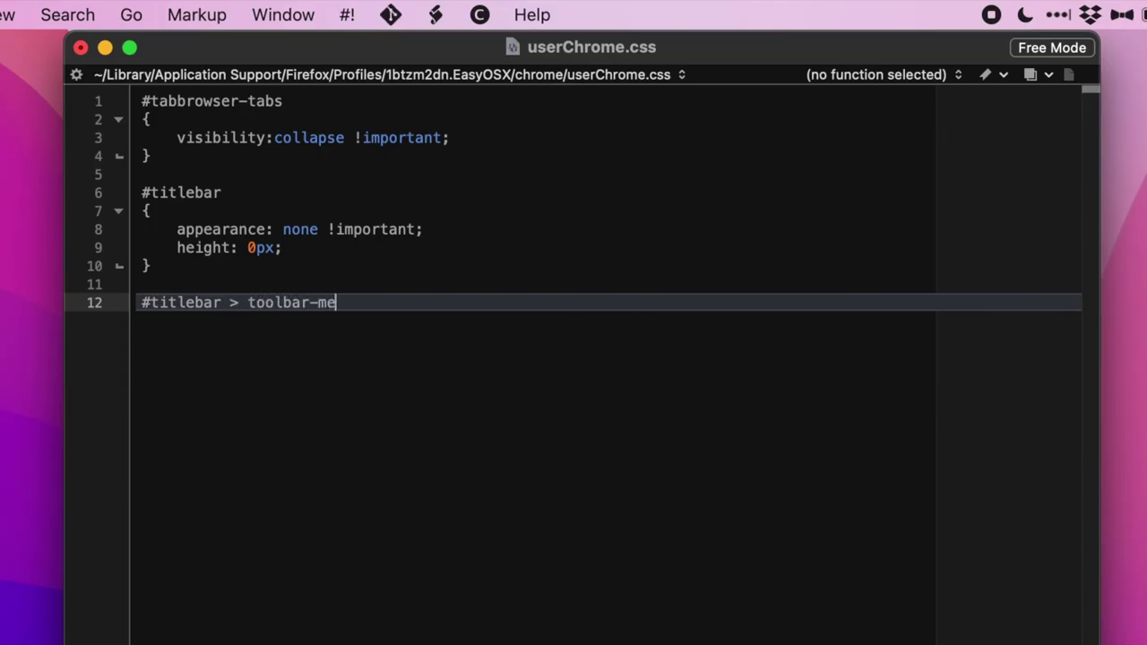
pyautogui.write('nubar')
pyautogui.press('Return')
pyautogui.write('{')
pyautogui.press('Return')
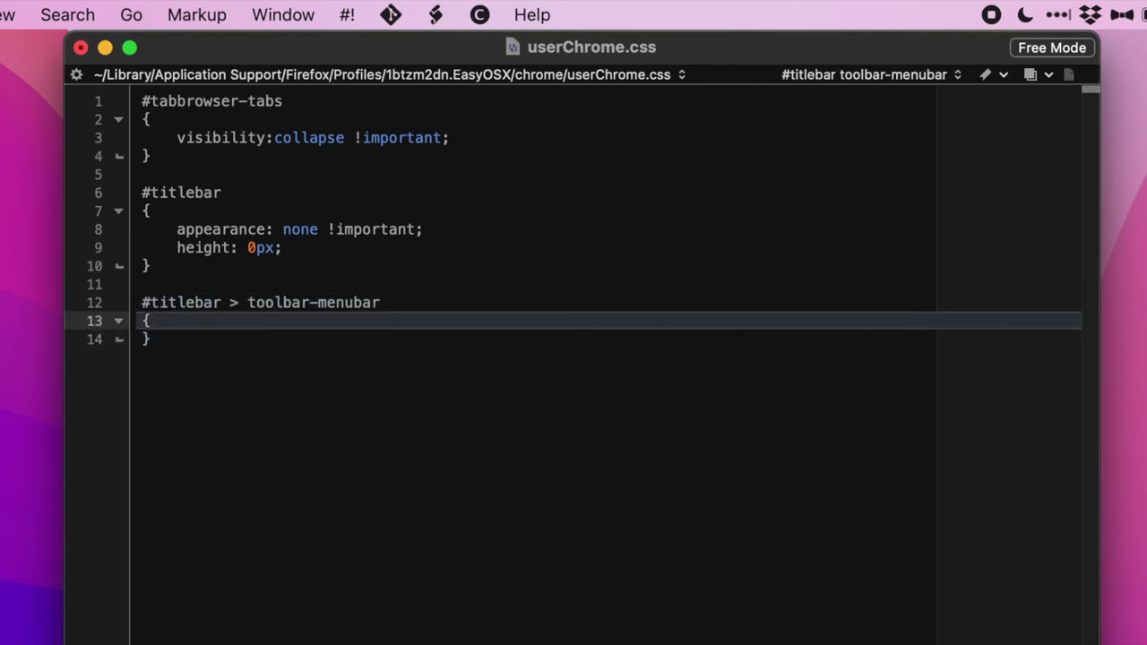
pyautogui.write('margine')
pyautogui.press('BackSpace')
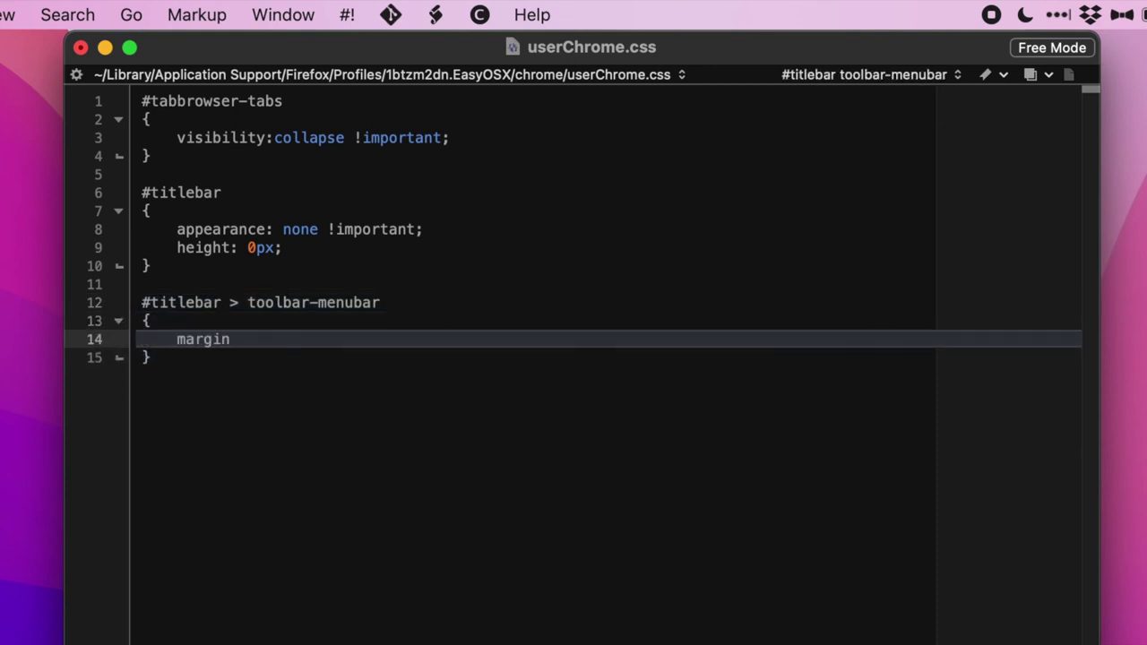
pyautogui.write('-top: 0px;')
pyautogui.press('Down')
pyautogui.press('Return')
pyautogui.press('Return')
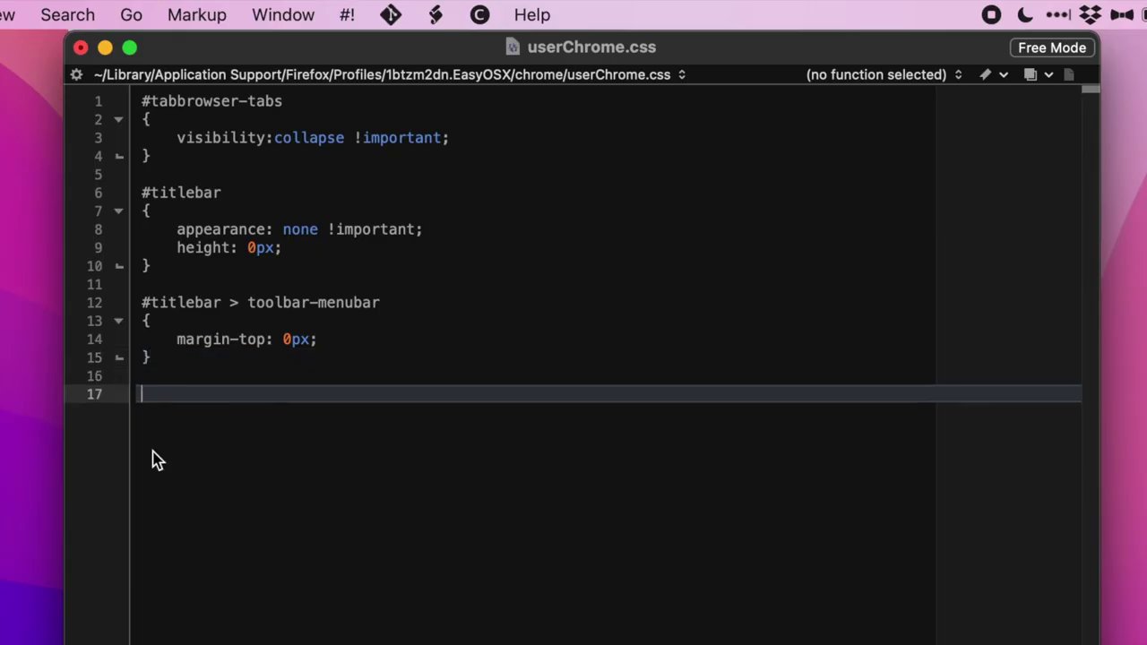
# Step: Start a #TabsToolbar rule with braces and an empty indented line inside
pyautogui.write('#TabsToolbar')
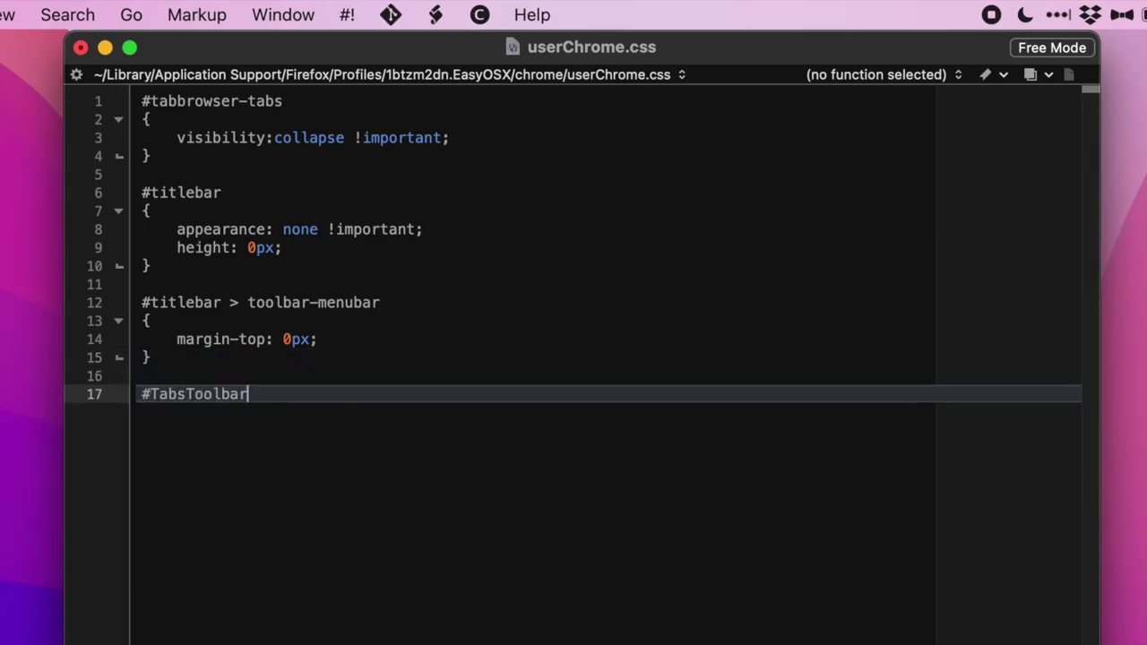
pyautogui.press('Return')
pyautogui.write('{')
pyautogui.press('Return')
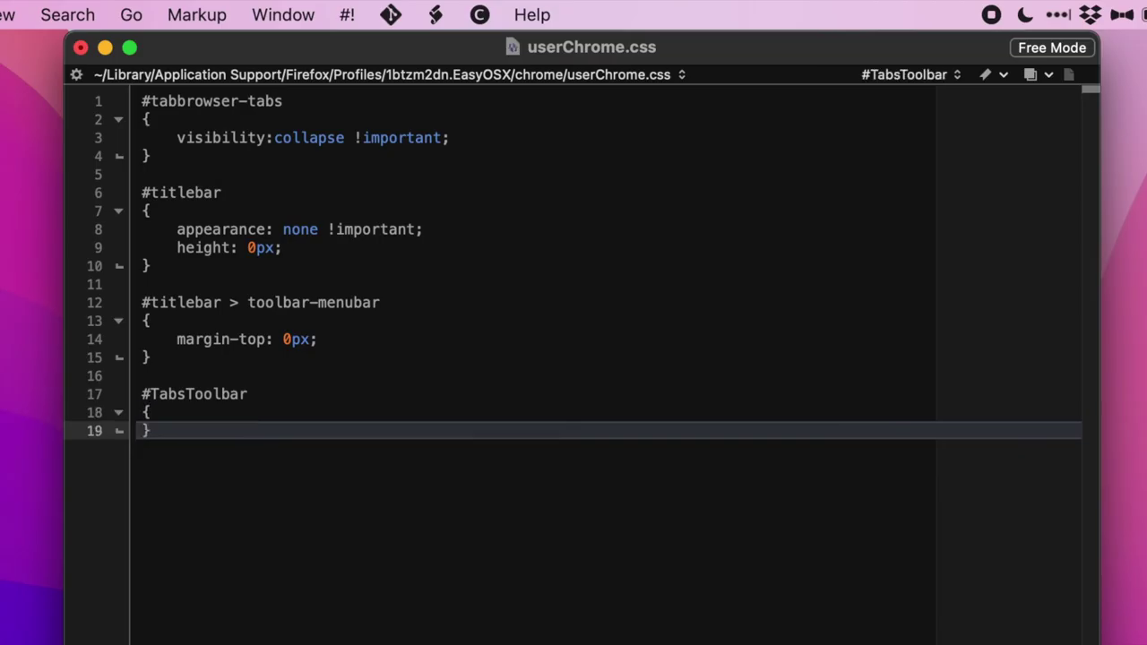
pyautogui.click(150, 412)
pyautogui.press('Return')
# Step: Fill the #TabsToolbar rule with min-width: 0px !important and min-height: 0px !important
pyautogui.write('min-width')
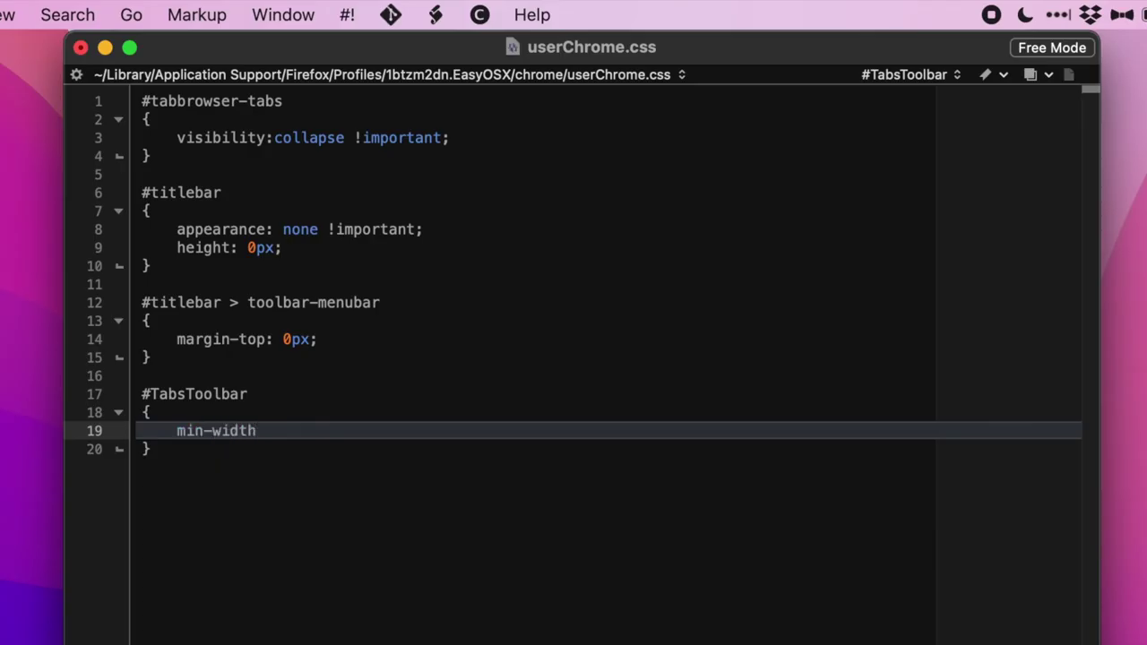
pyautogui.write(': 0px !importa')
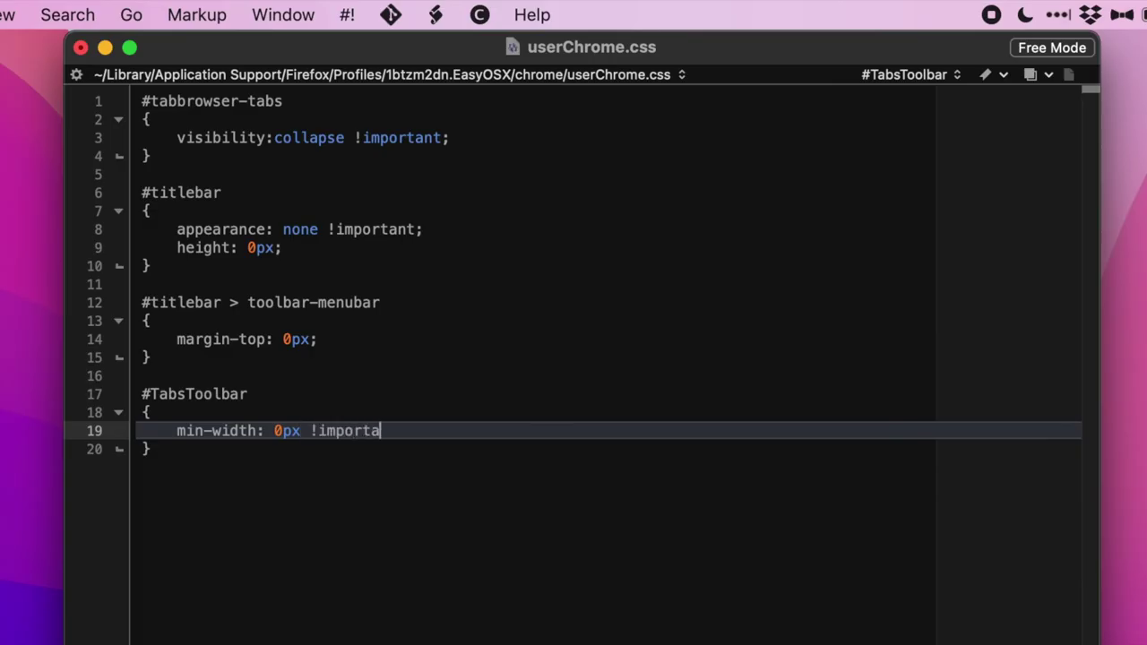
pyautogui.write('nt!')
pyautogui.press('BackSpace')
pyautogui.write(';')
pyautogui.press('Return')
pyautogui.write('min-wid')
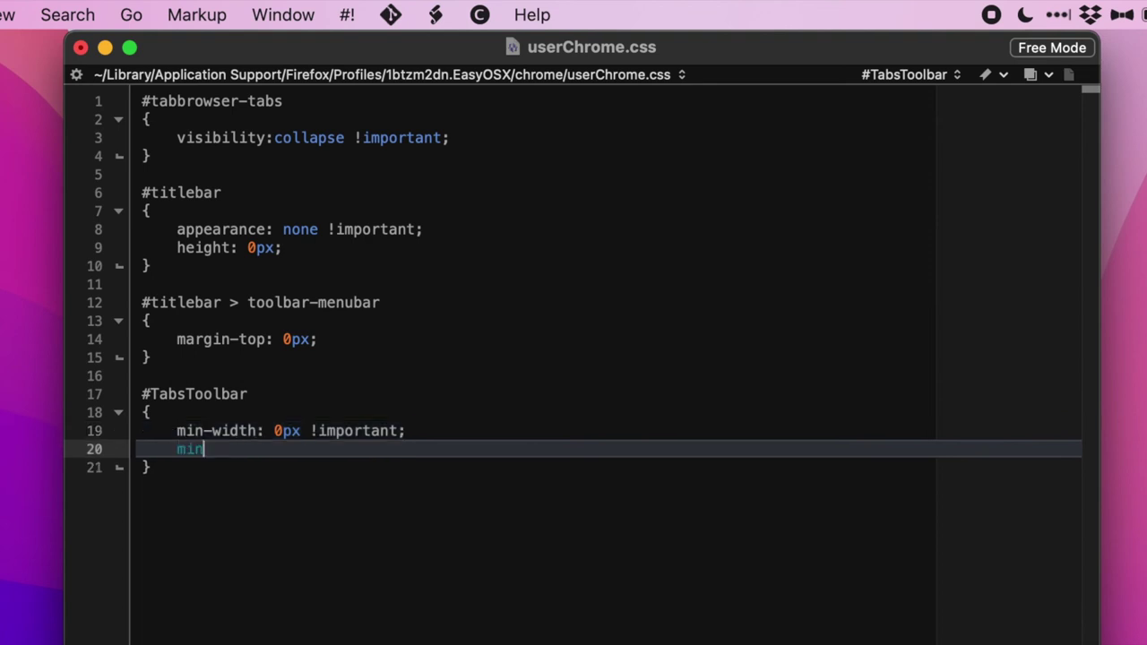
pyautogui.press('BackSpace')
pyautogui.press('BackSpace')
pyautogui.press('BackSpace')
pyautogui.write('height')
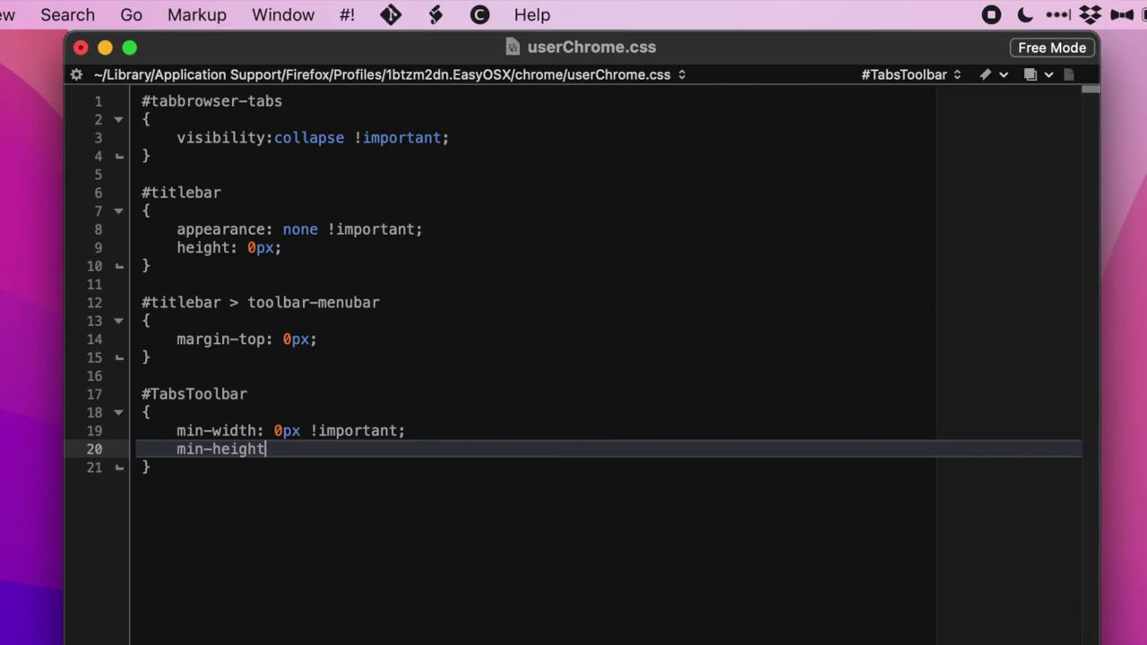
pyautogui.write(': 0px !important')
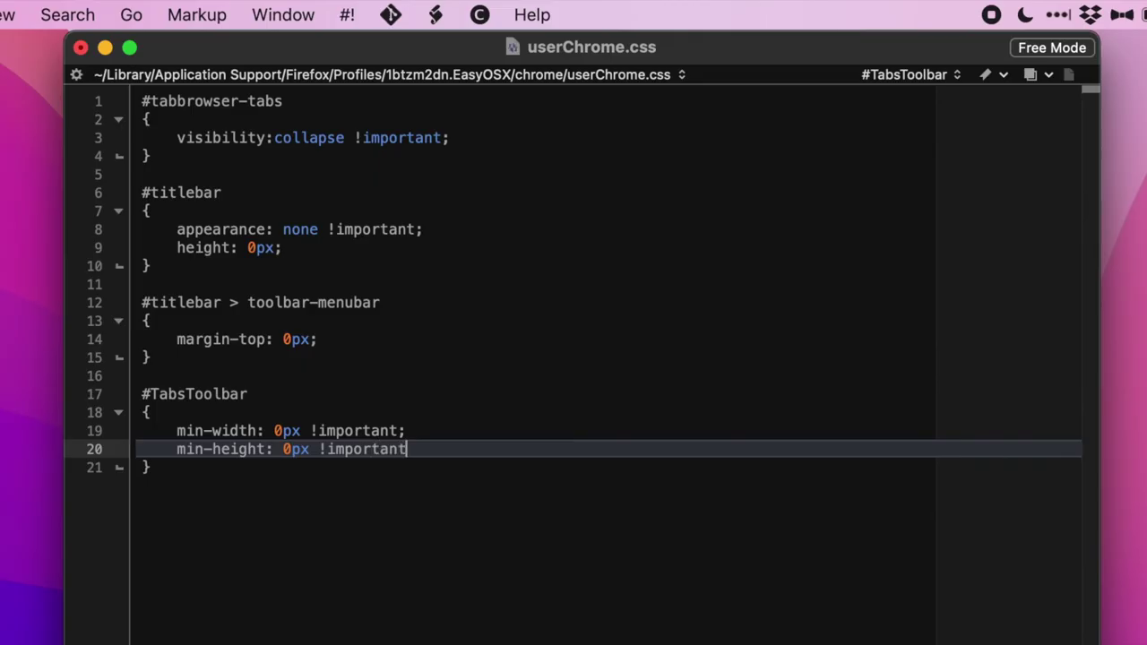
pyautogui.write(';')
pyautogui.click(277, 492)
# Step: Begin a '#TabsToolbar > .titlebar-buttonbox-container' rule with empty braces below the previous rule
pyautogui.press('Return')
pyautogui.press('Return')
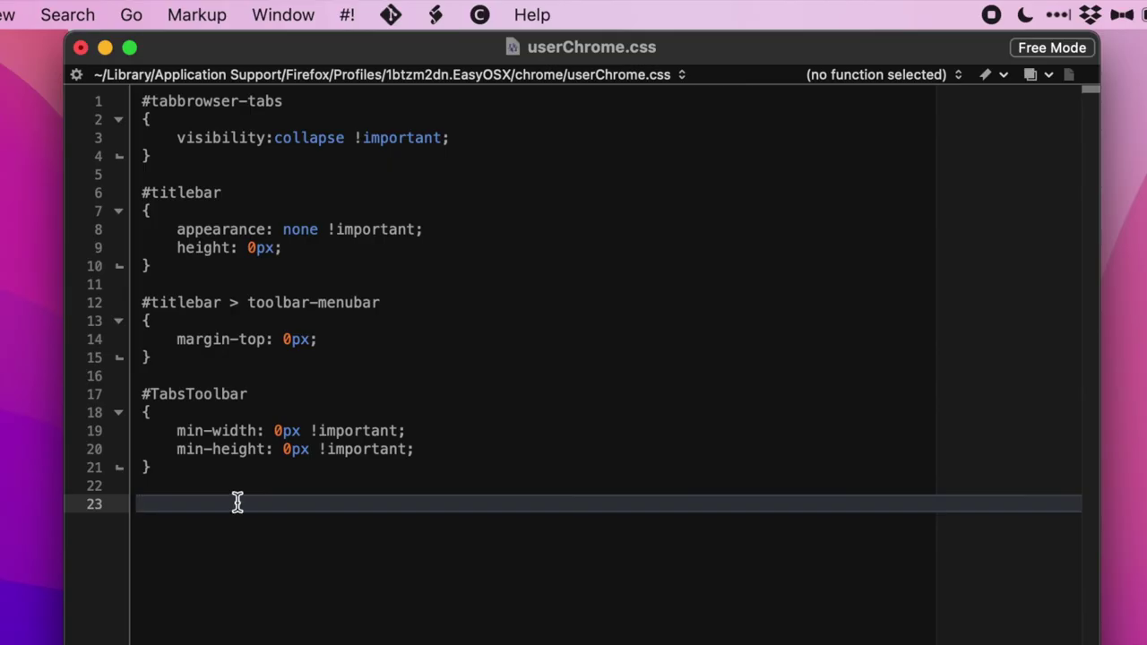
pyautogui.write('#TabsToolbar >')
pyautogui.write('.titlebar')
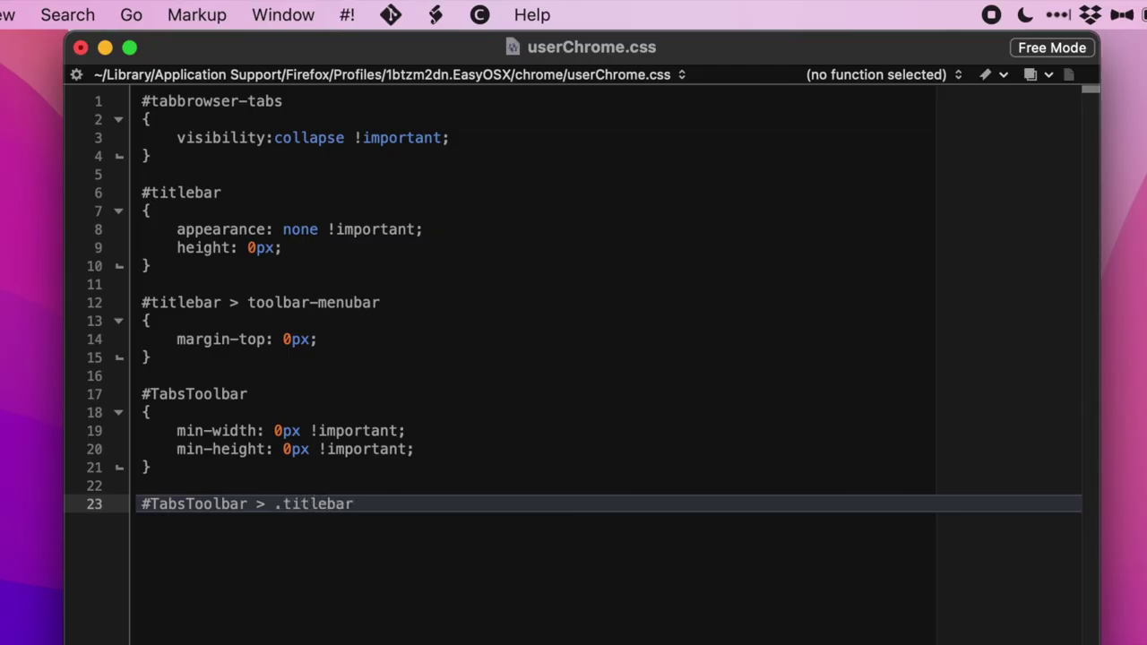
pyautogui.write('-buttonbox-c')
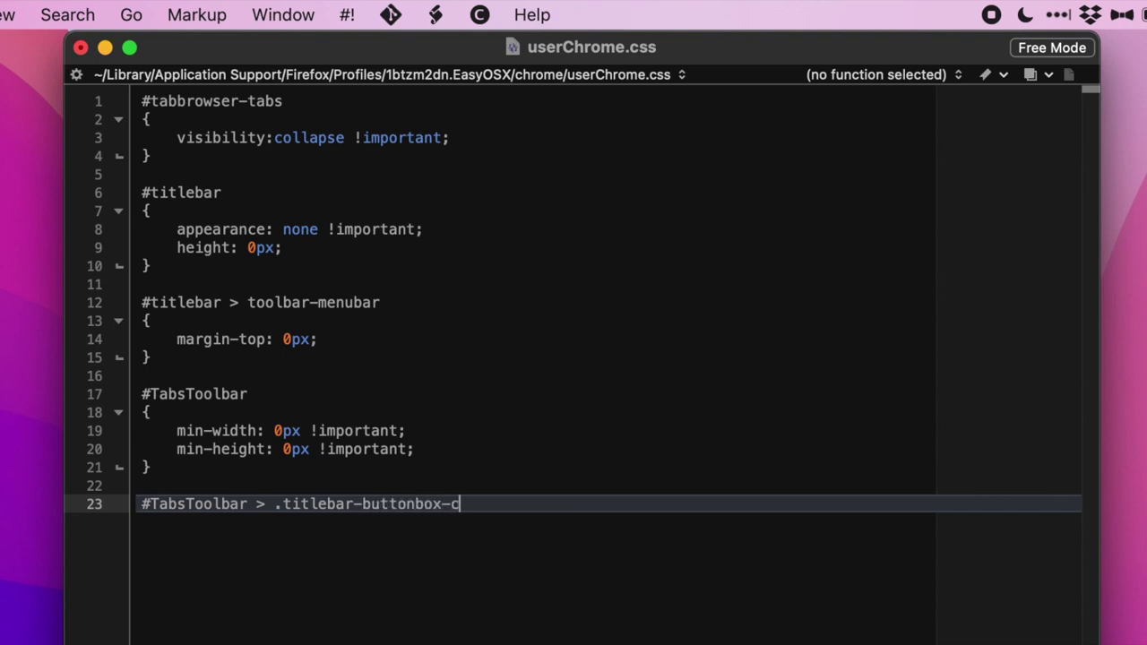
pyautogui.write('ontainer')
pyautogui.press('Return')
pyautogui.write('{')
pyautogui.press('Return')
pyautogui.press('Return')
pyautogui.write('}')
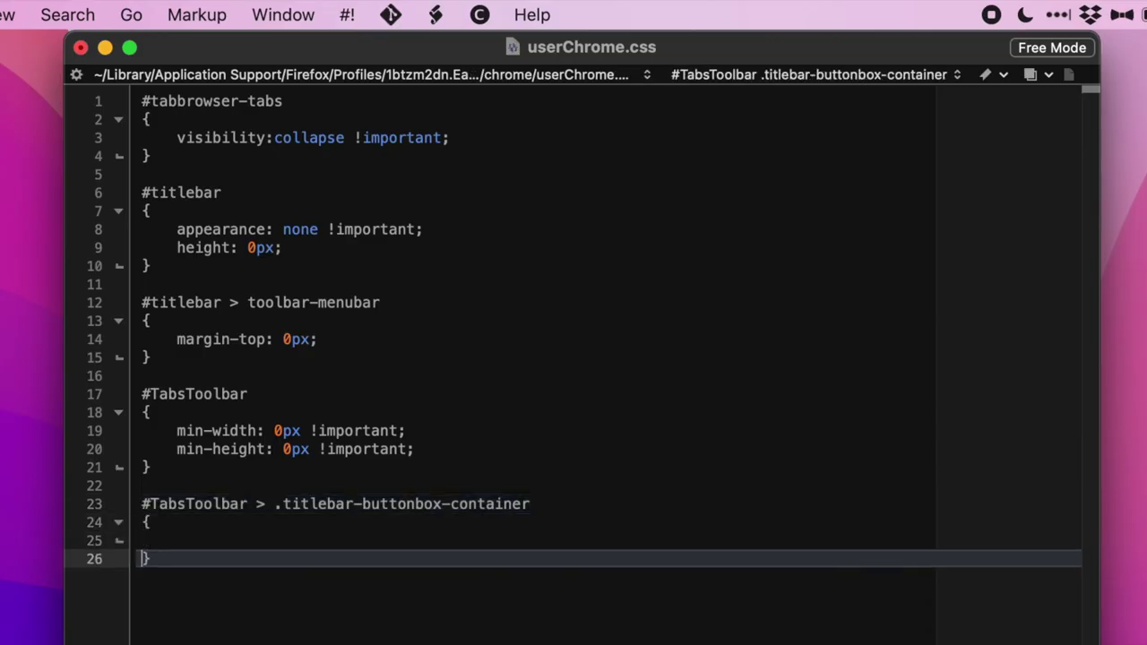
pyautogui.press('Up')
pyautogui.press('Down')
pyautogui.press('Up')
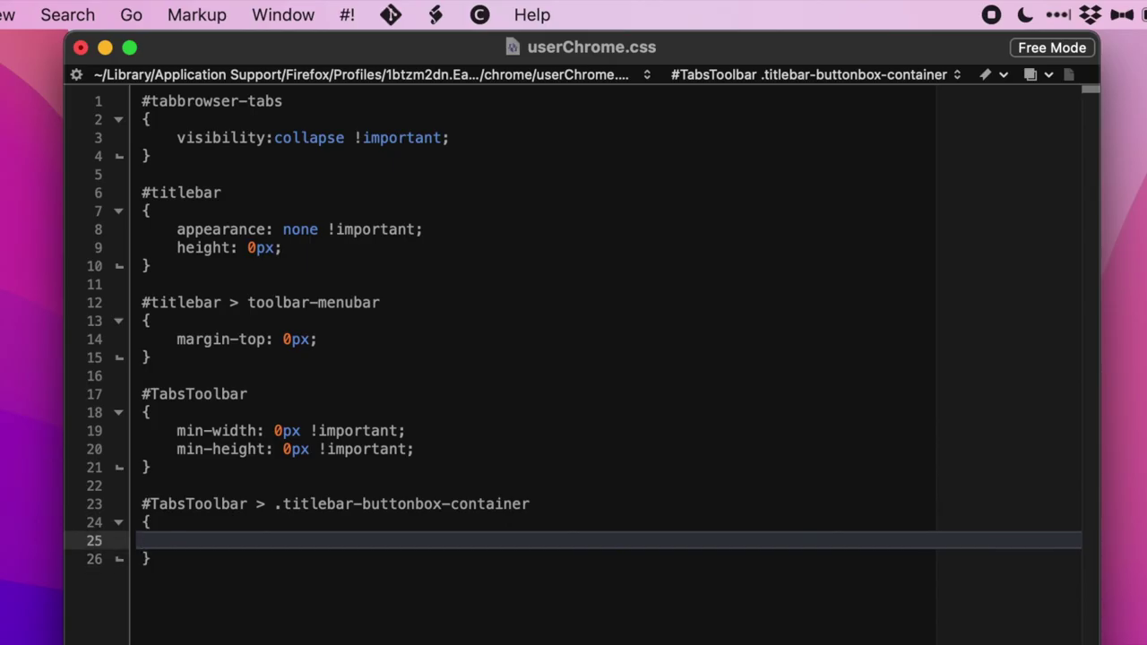
# Step: Add display: block, position: absolute, top: 12px and left: 0px to the buttonbox container rule
pyautogui.write('display: block')
pyautogui.press('BackSpace')
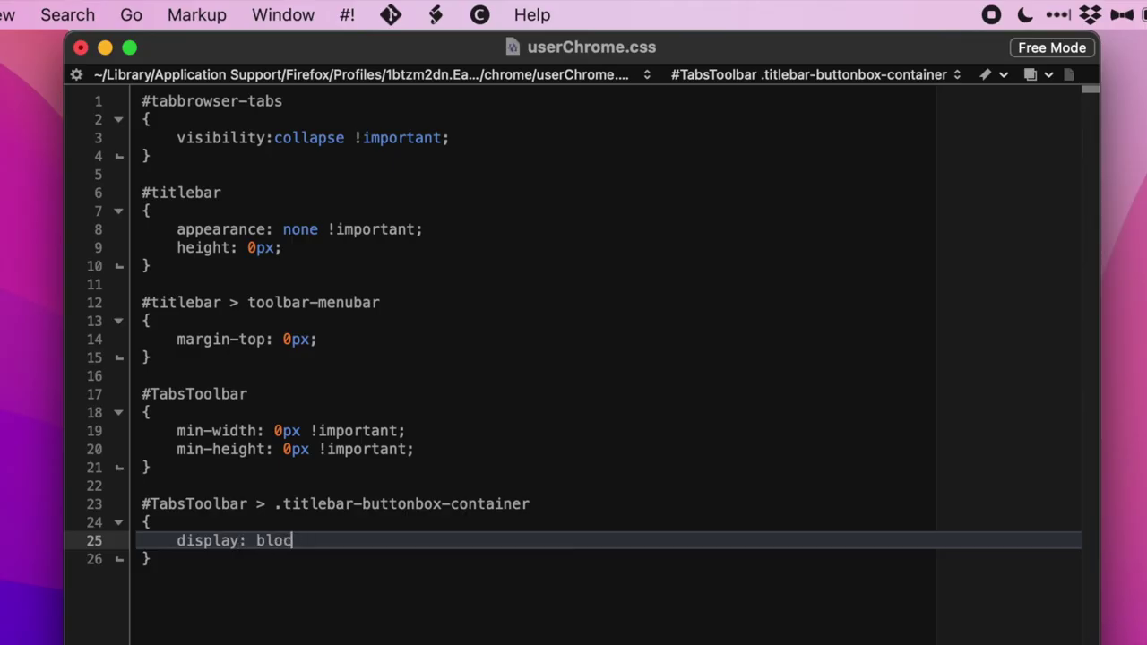
pyautogui.write('k;')
pyautogui.press('Return')
pyautogui.write('positi')
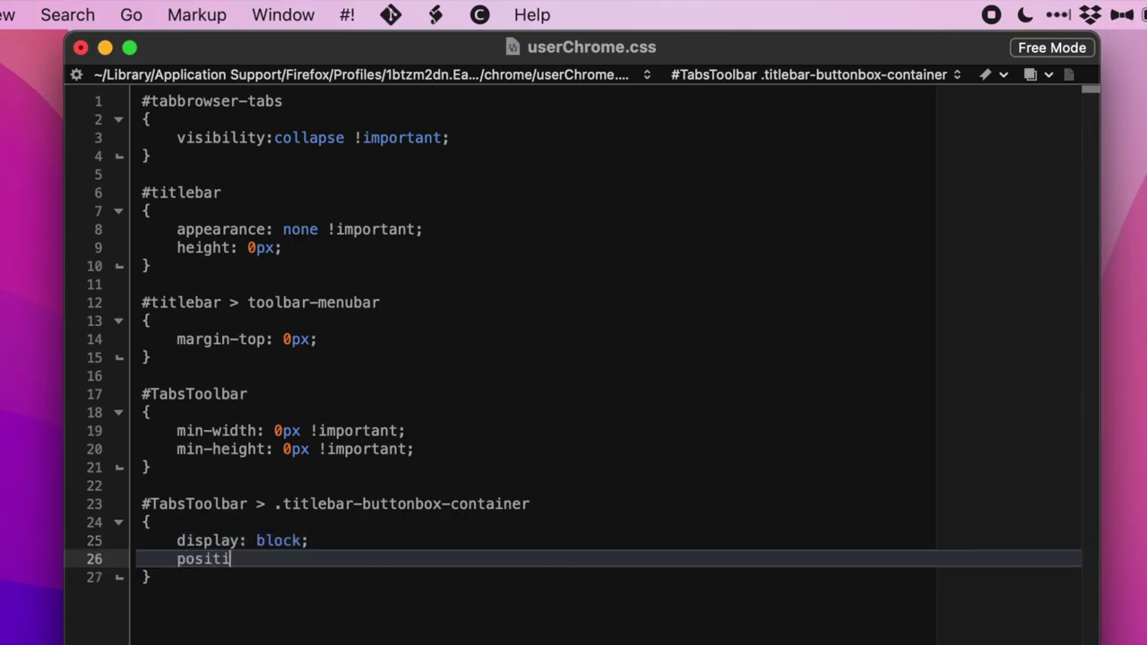
pyautogui.write('on: absolute;')
pyautogui.press('Return')
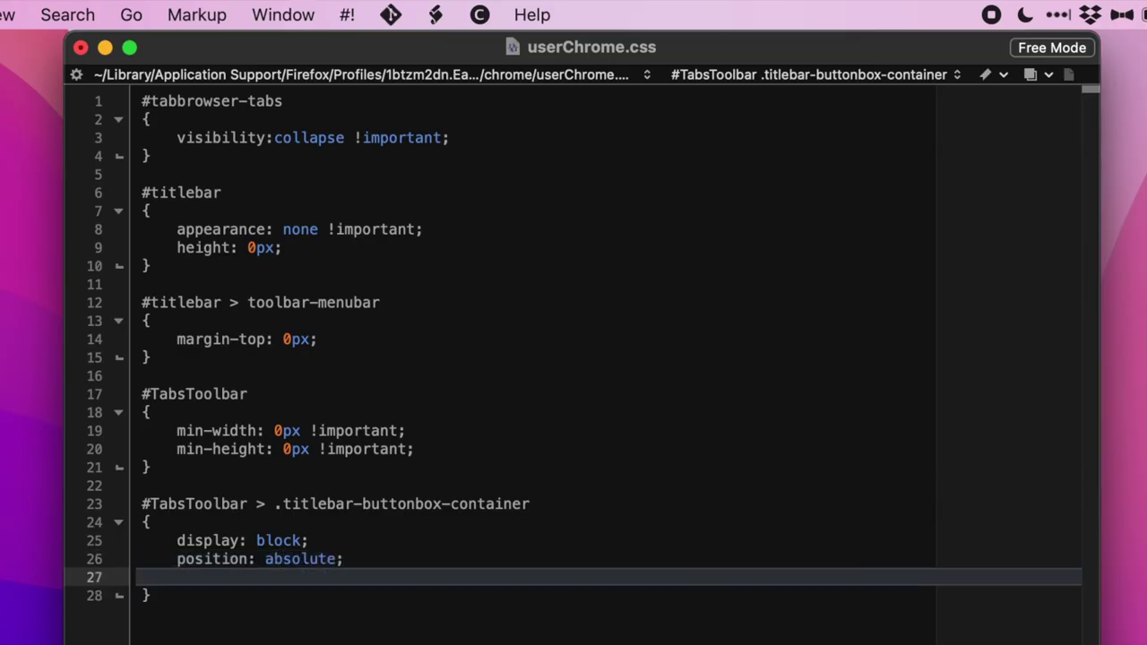
pyautogui.write('top: 12px;')
pyautogui.press('Return')
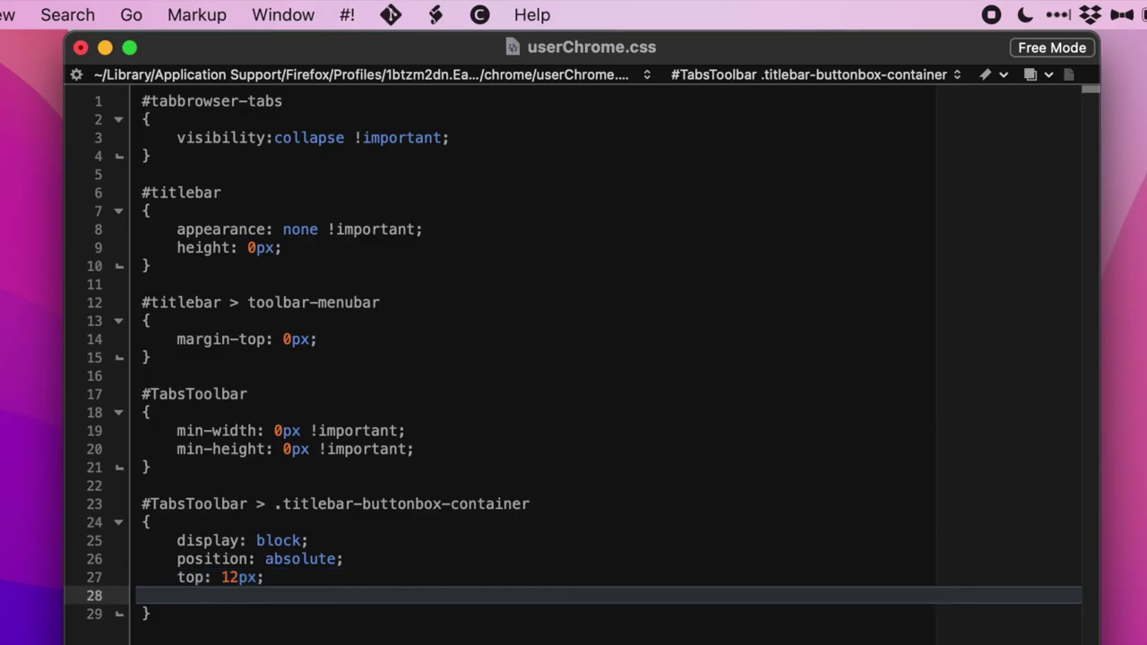
pyautogui.write('left: 0px;')
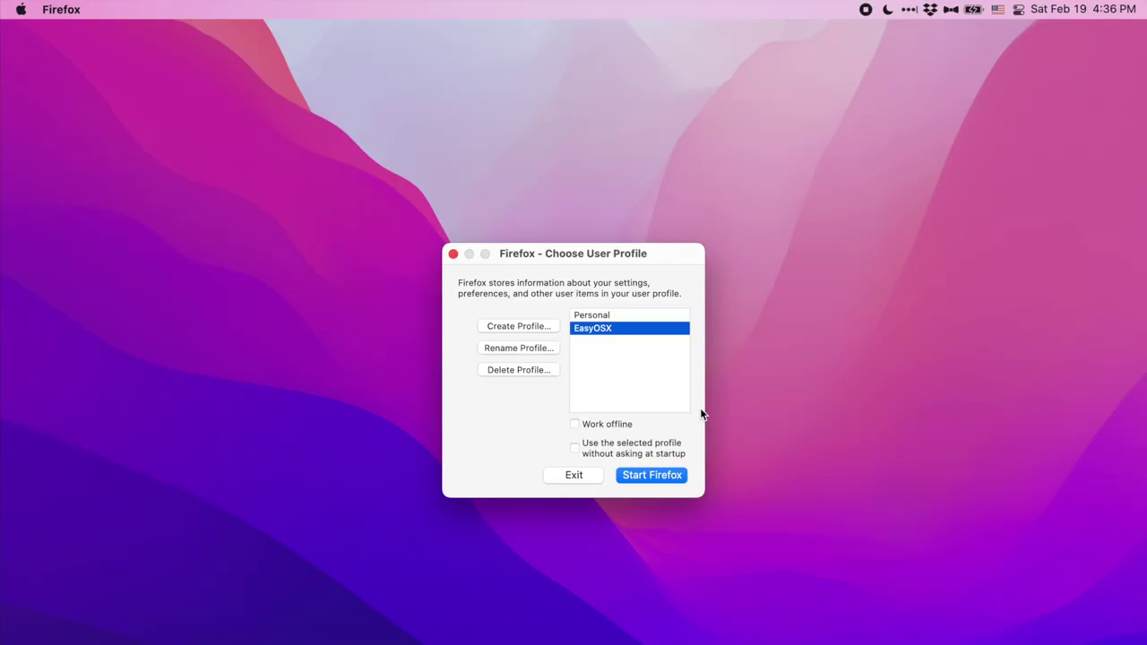
# Step: Launch Firefox with the EasyOSX profile and zoom its window to fill the screen
pyautogui.click(636, 477)
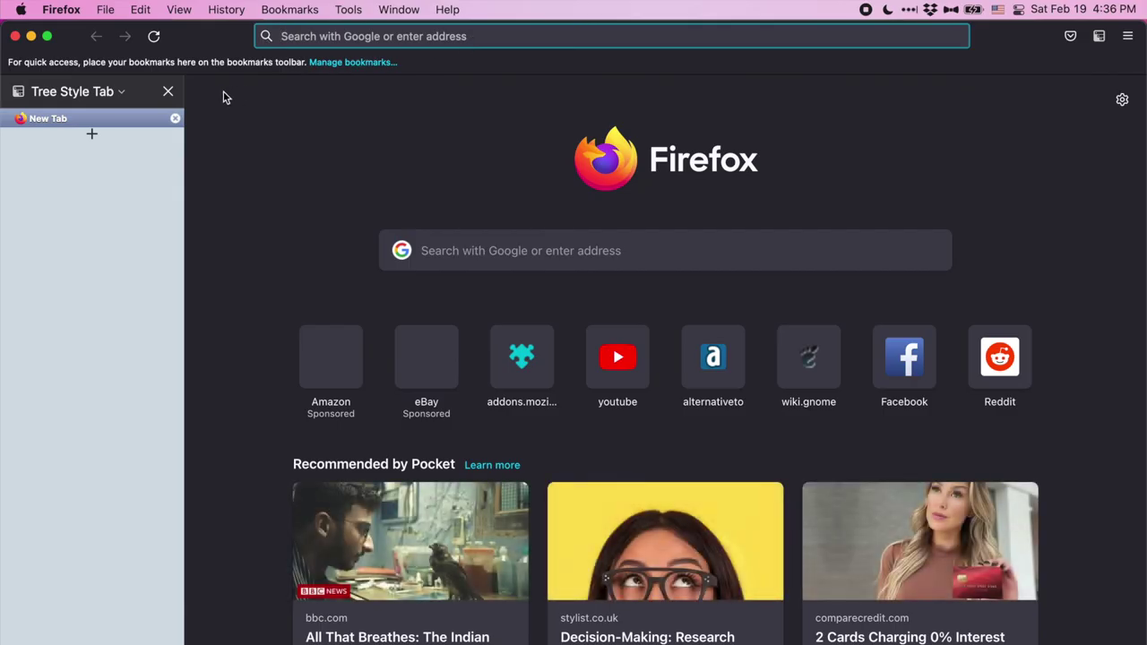
pyautogui.click(45, 38)
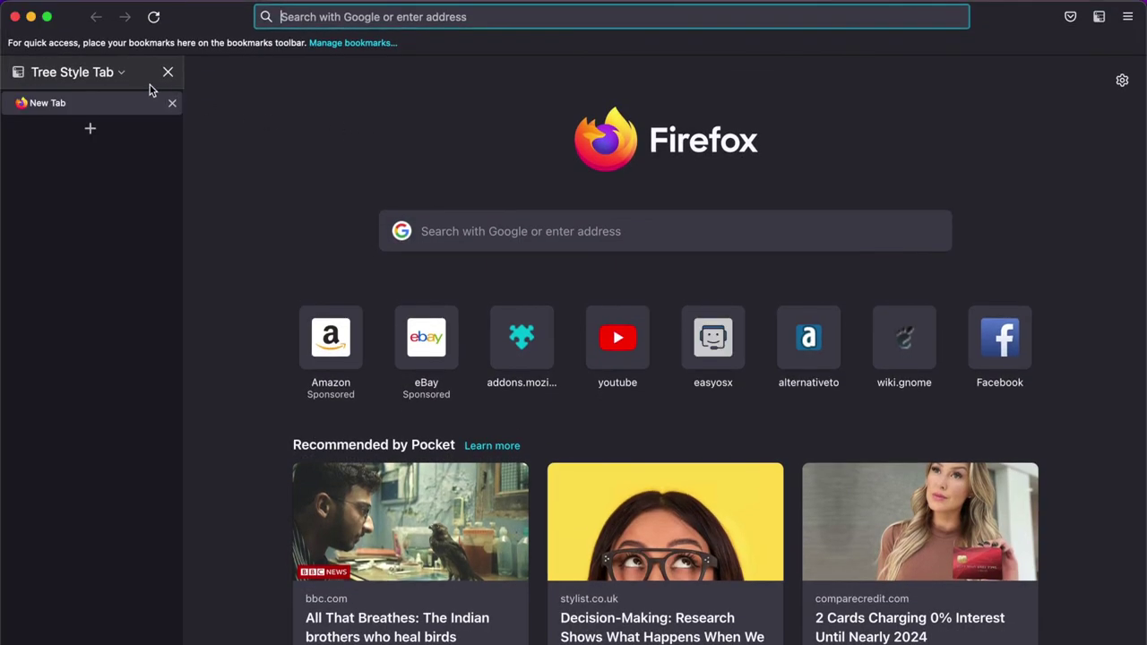
# Step: Move the Tree Style Tab sidebar to the right, then back to the left
pyautogui.click(120, 73)
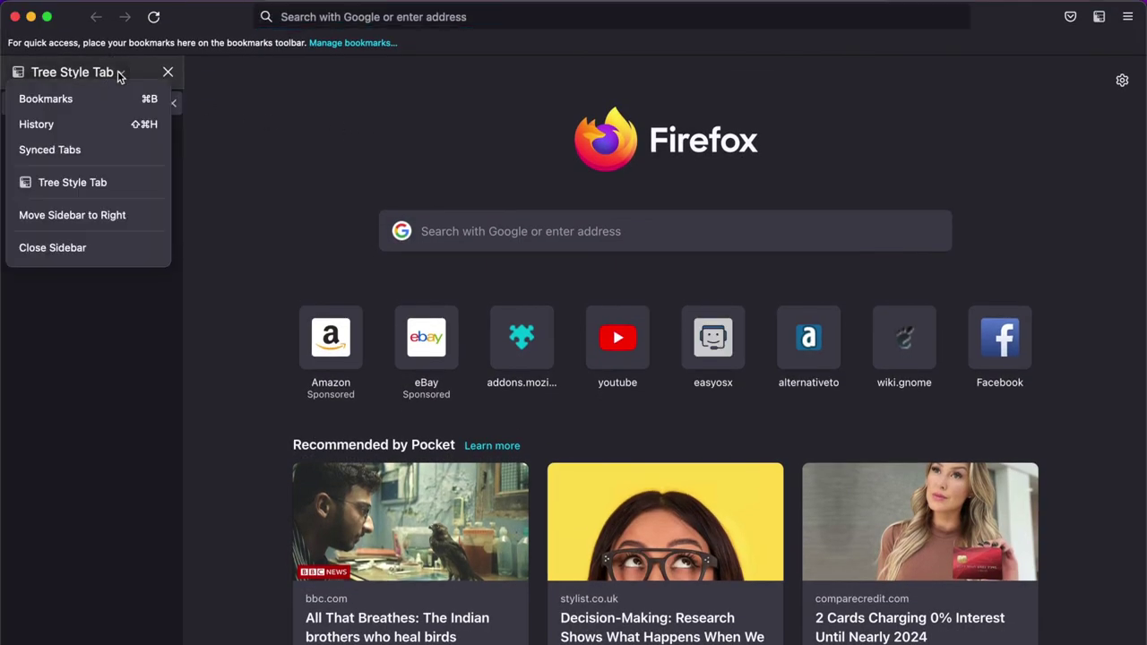
pyautogui.click(93, 215)
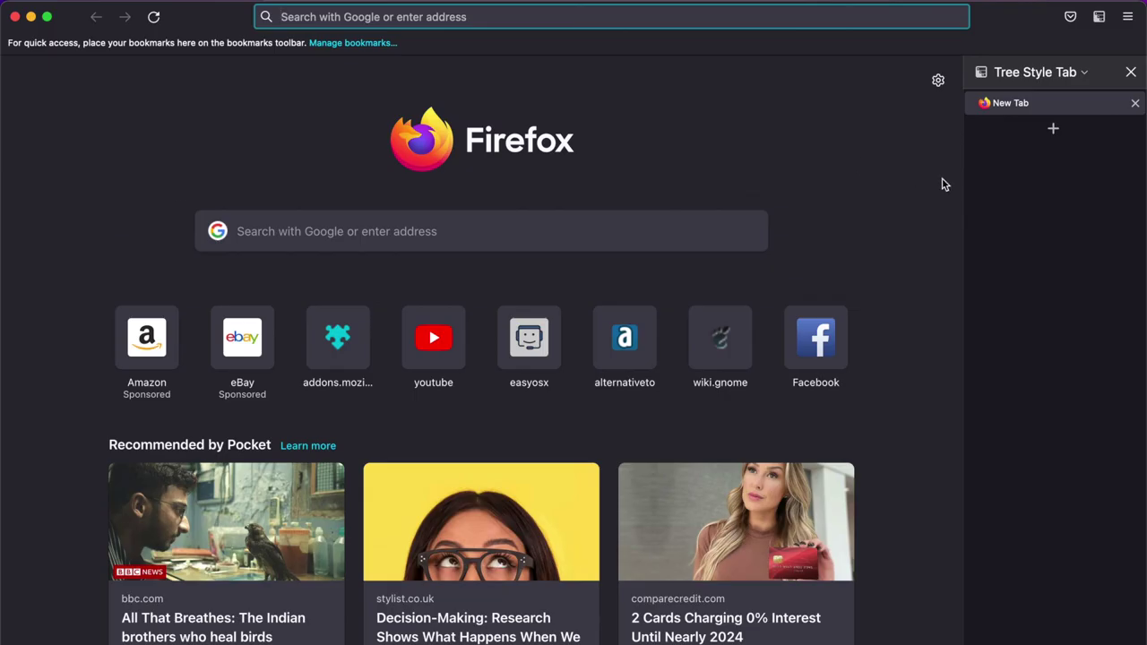
pyautogui.click(1078, 77)
pyautogui.click(1044, 223)
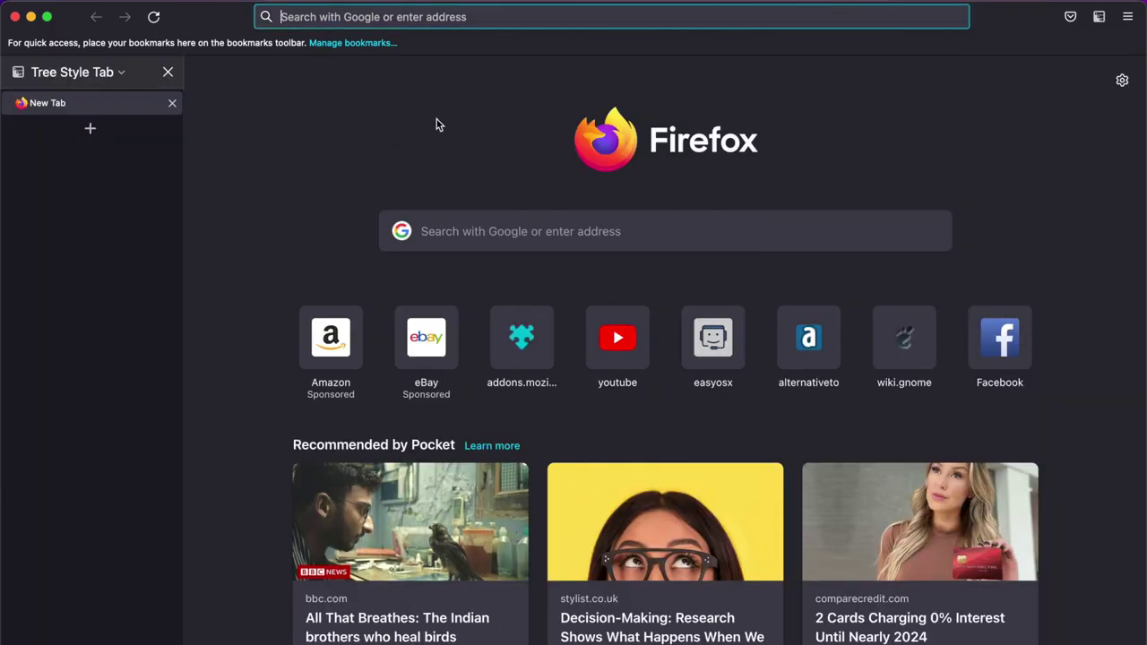